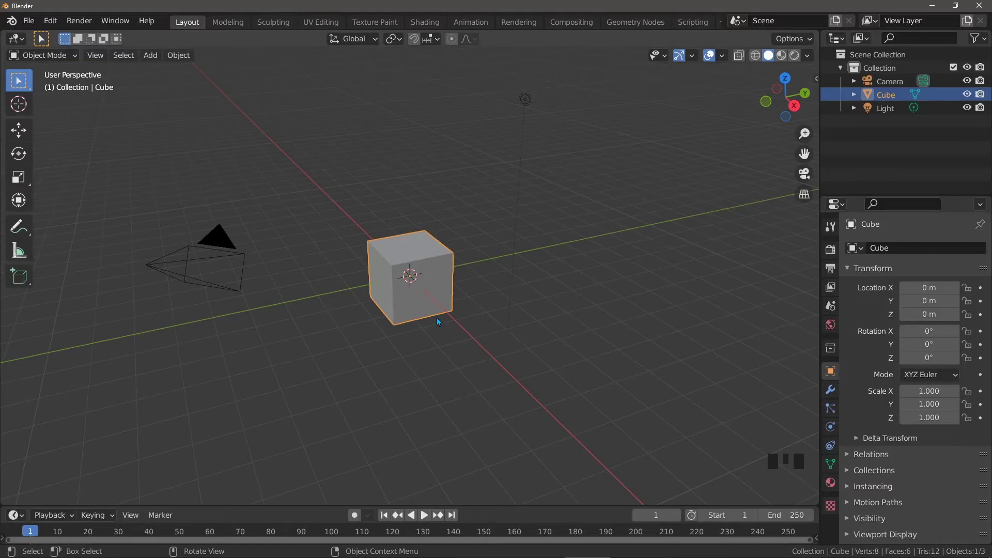
{"action": "key", "text": "Delete"}
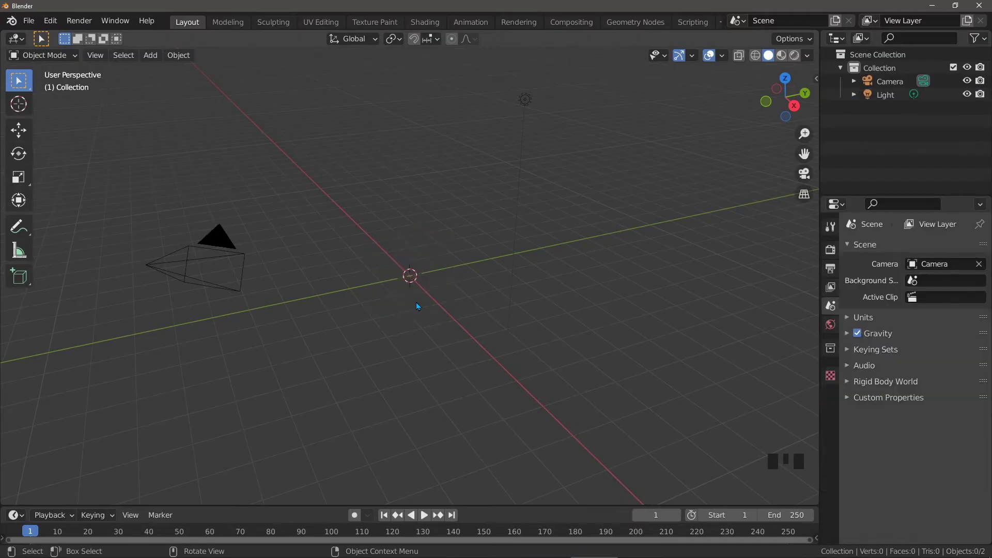
{"action": "key", "text": "shift+a"}
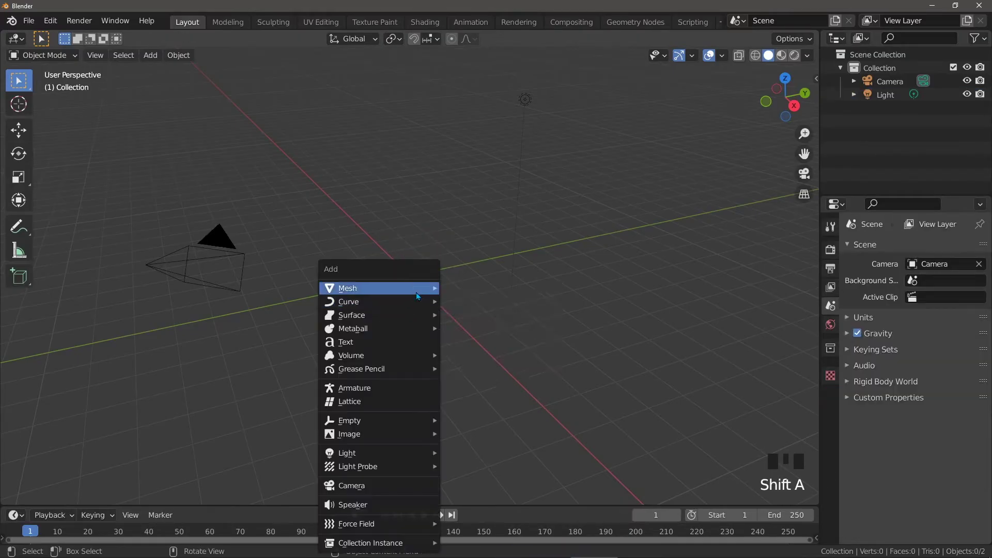
{"action": "mouse_move", "coordinate": [418, 288]}
{"action": "left_click", "coordinate": [493, 357]}
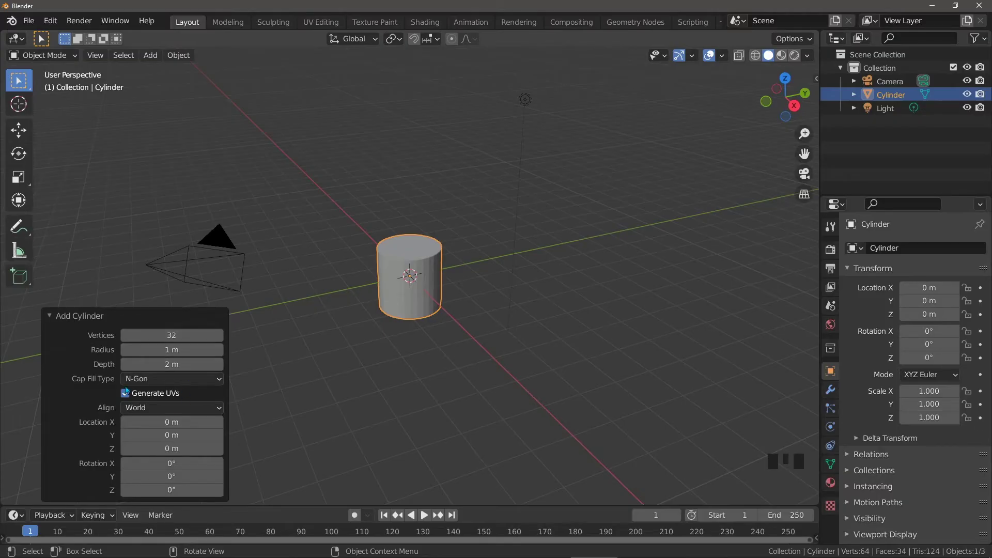
{"action": "left_click", "coordinate": [166, 380]}
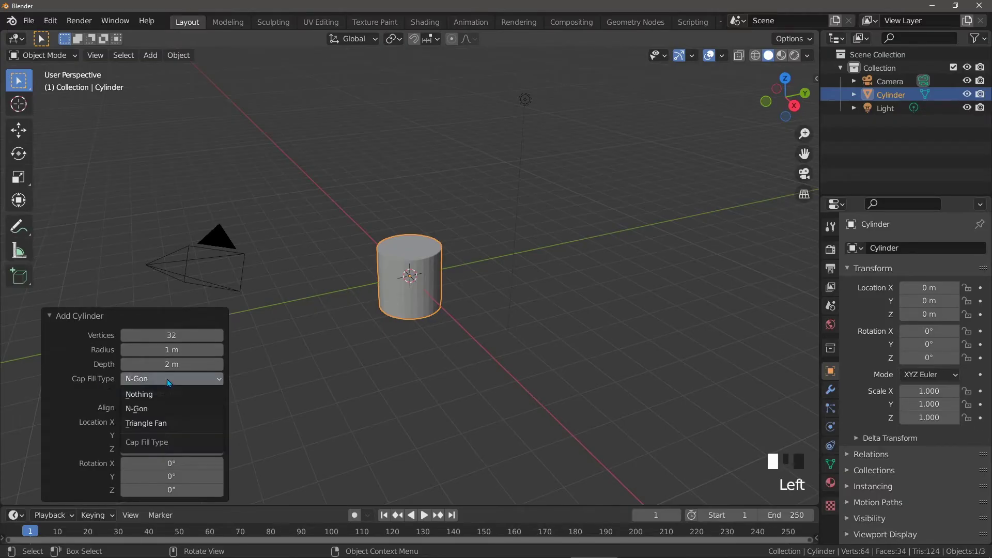
{"action": "left_click", "coordinate": [155, 414]}
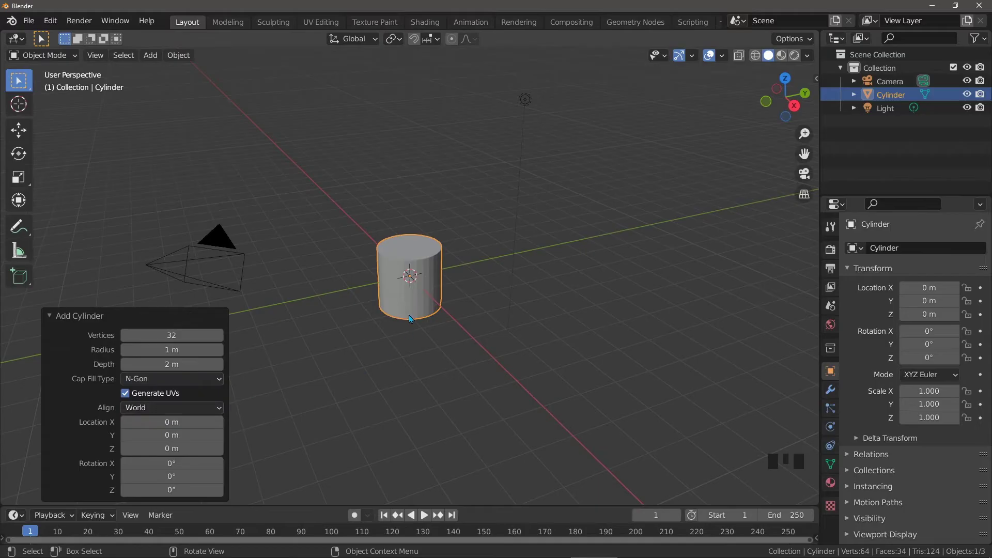
{"action": "scroll", "coordinate": [411, 319], "scroll_direction": "up", "scroll_amount": 3}
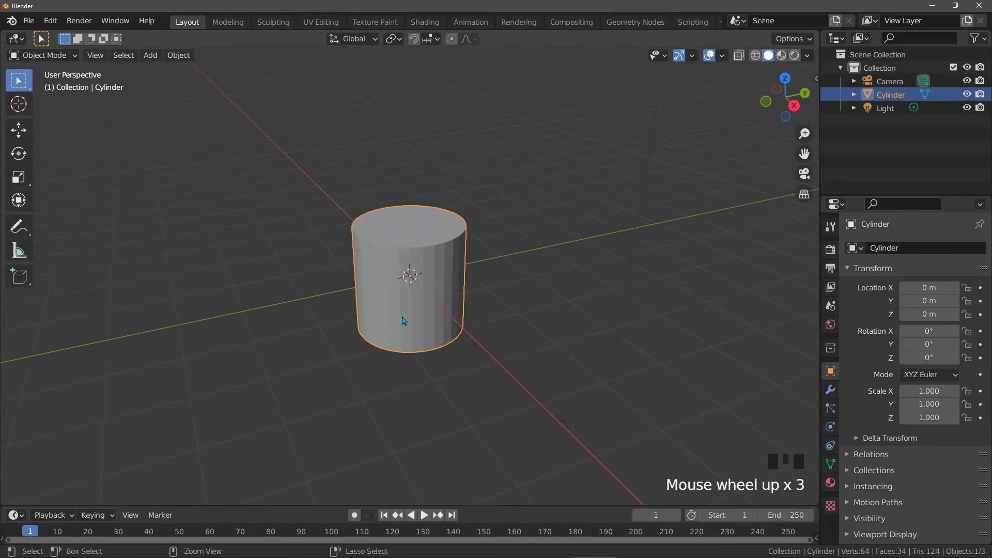
{"action": "key", "text": "ctrl+3"}
{"action": "middle_click_drag", "start_coordinate": [405, 295], "coordinate": [413, 288]}
{"action": "left_click", "coordinate": [413, 288]}
{"action": "key", "text": "Delete"}
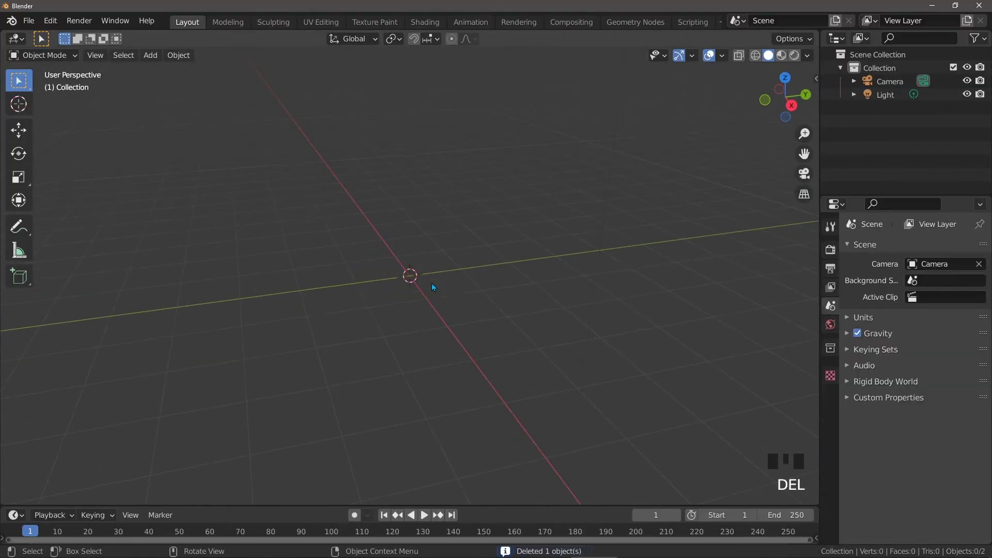
{"action": "key", "text": "shift+a"}
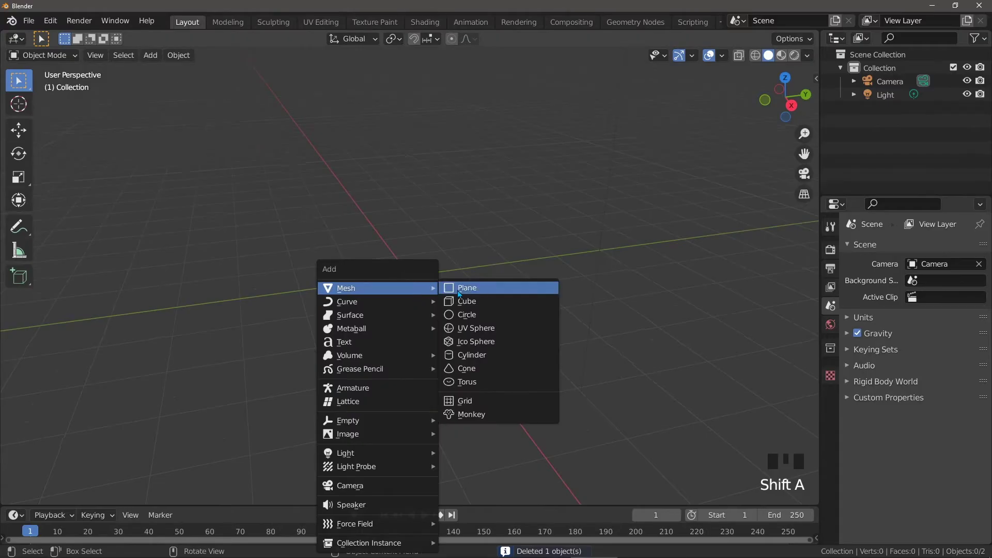
{"action": "left_click", "coordinate": [476, 356]}
{"action": "left_click", "coordinate": [176, 380]}
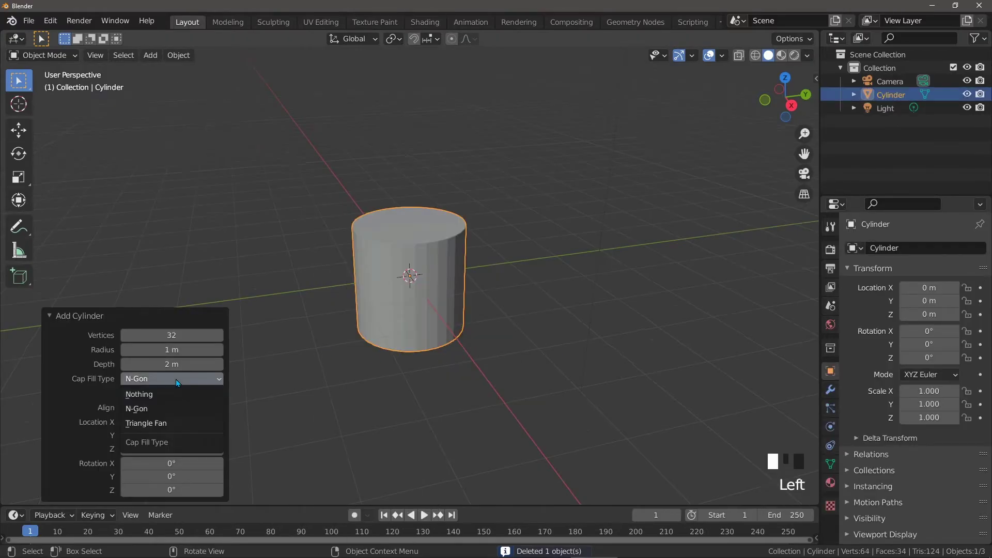
{"action": "left_click", "coordinate": [140, 423]}
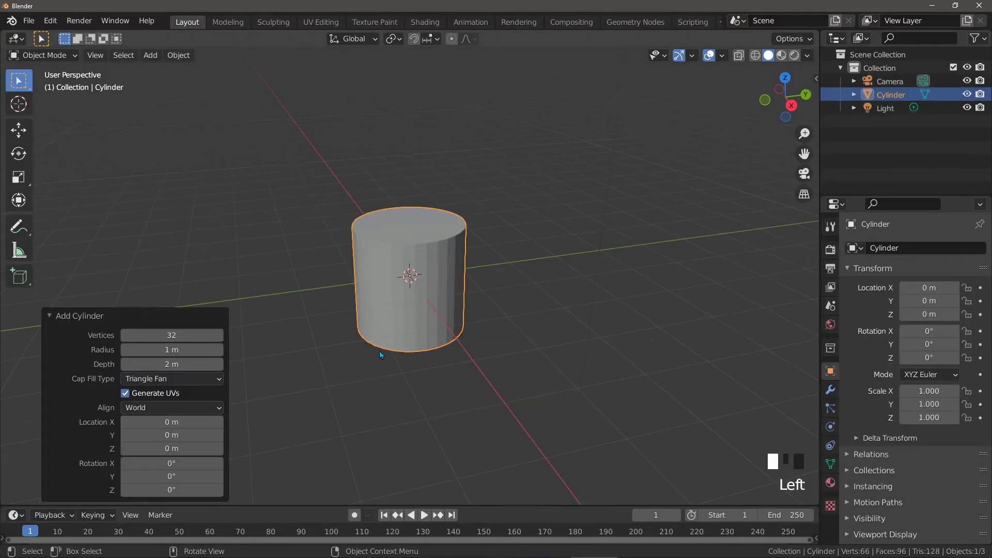
{"action": "left_click", "coordinate": [410, 304]}
{"action": "key", "text": "Tab"}
{"action": "middle_click_drag", "start_coordinate": [408, 299], "coordinate": [410, 249]}
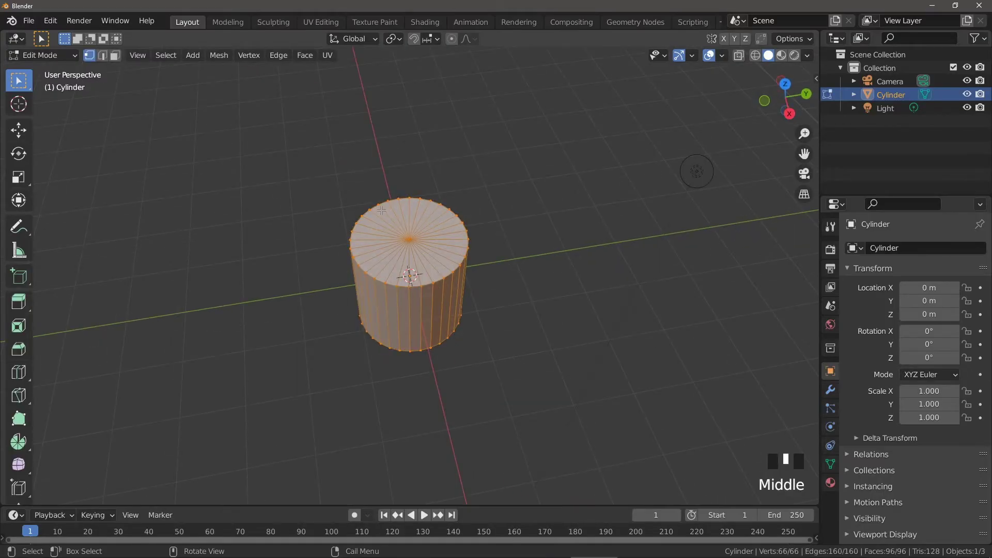
{"action": "middle_click_drag", "start_coordinate": [402, 390], "coordinate": [402, 313]}
{"action": "key", "text": "Tab"}
{"action": "key", "text": "ctrl+3"}
{"action": "scroll", "coordinate": [408, 342], "scroll_direction": "up", "scroll_amount": 4}
{"action": "scroll", "coordinate": [402, 332], "scroll_direction": "down", "scroll_amount": 1}
{"action": "scroll", "coordinate": [398, 335], "scroll_direction": "down", "scroll_amount": 2}
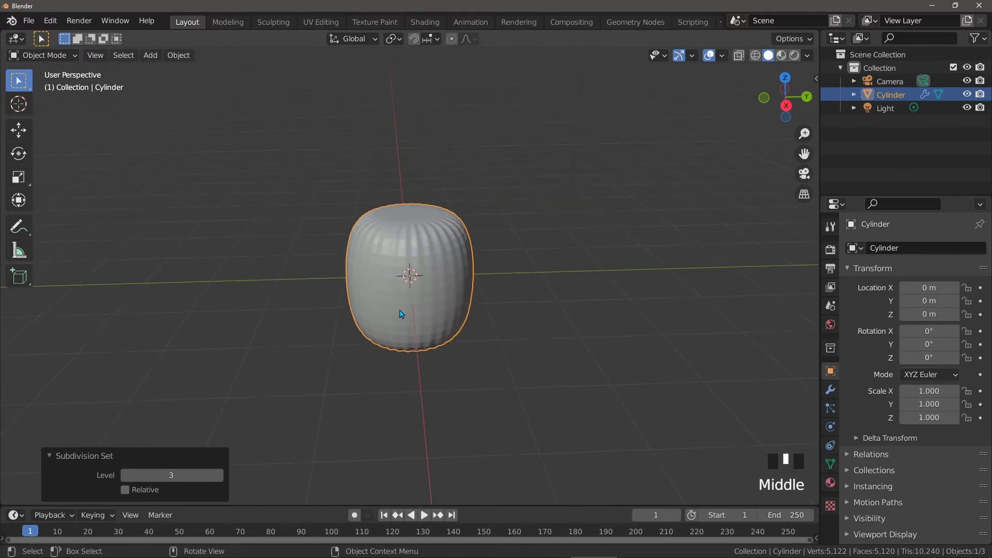
{"action": "left_click", "coordinate": [404, 305]}
{"action": "key", "text": "Delete"}
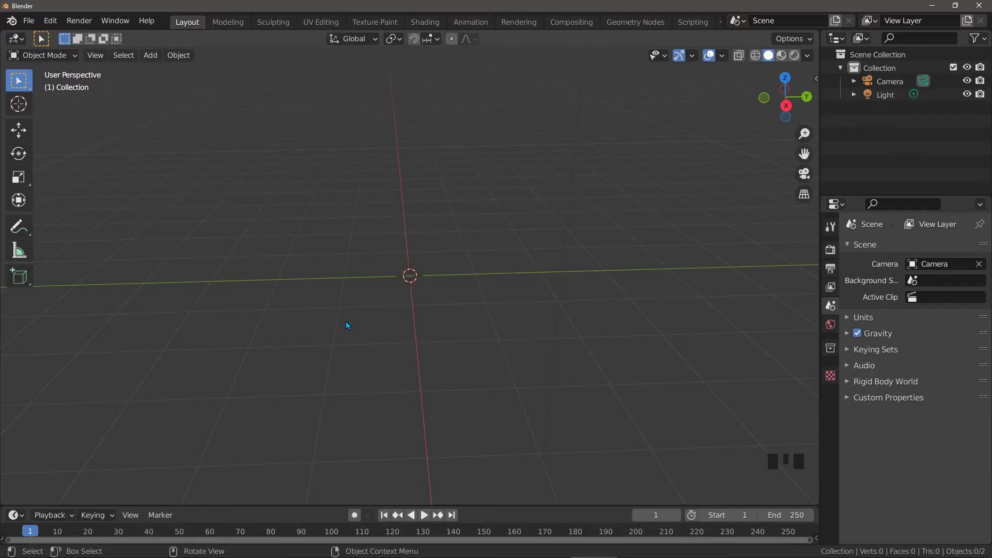
Add a cylinder mesh with 8 vertices and enter Edit Mode.
{"action": "key", "text": "shift+a"}
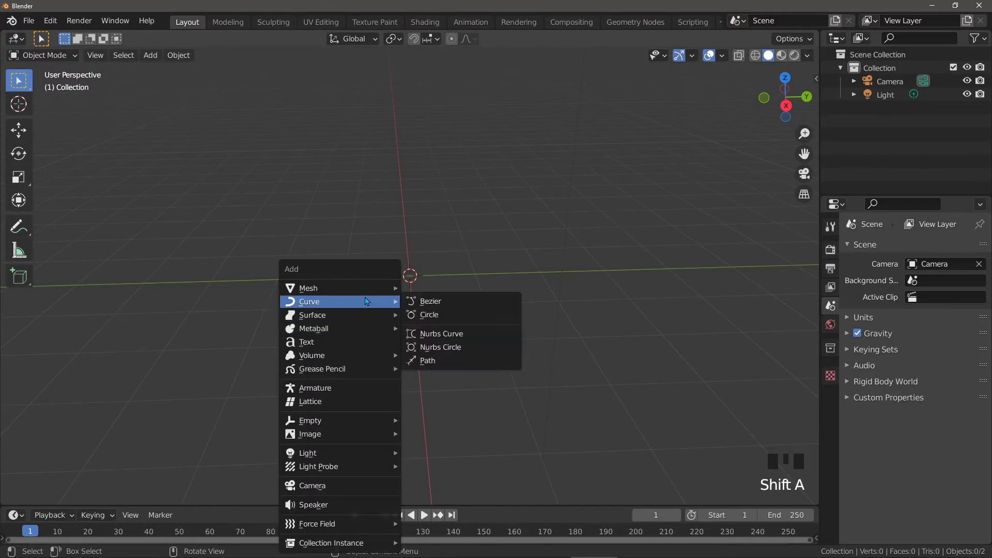
{"action": "mouse_move", "coordinate": [367, 291]}
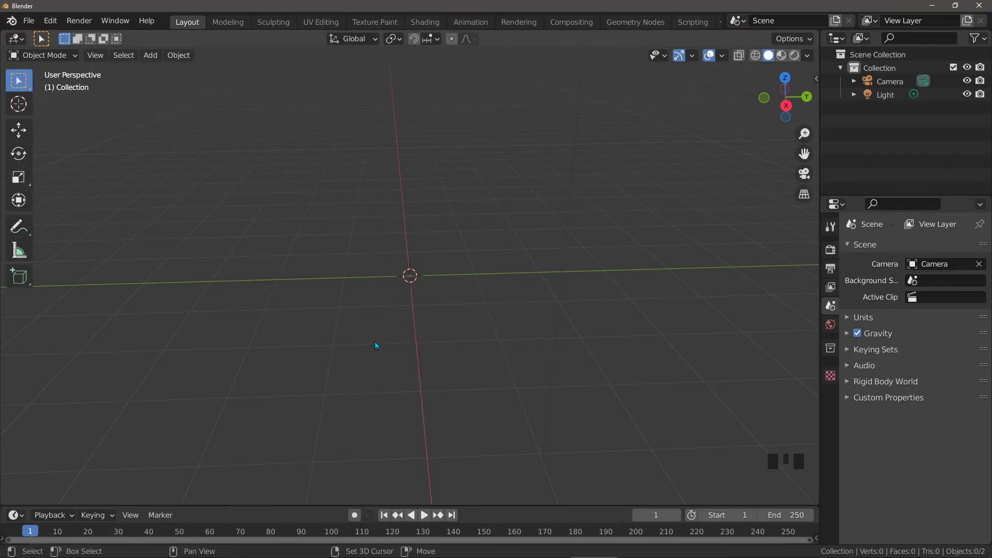
{"action": "key", "text": "shift+a"}
{"action": "left_click", "coordinate": [429, 355]}
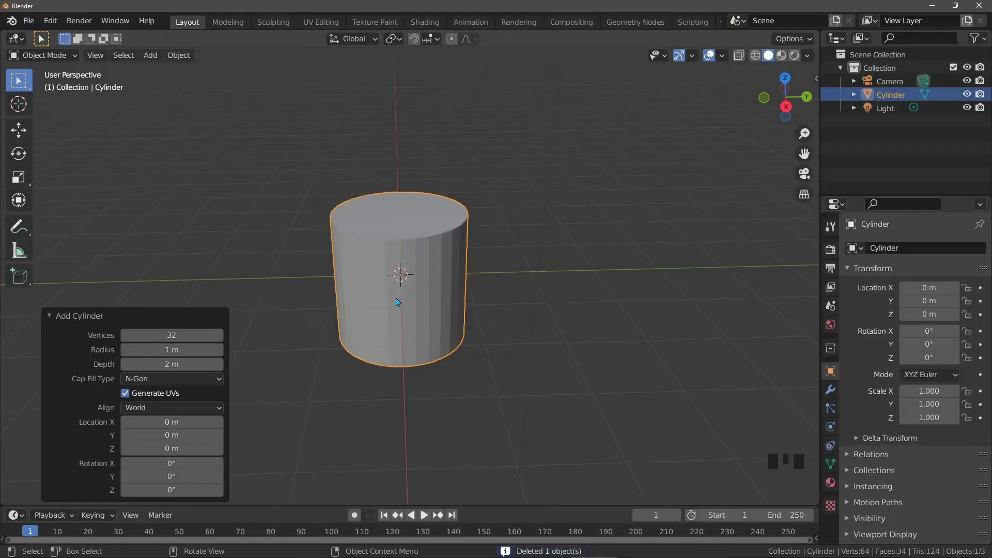
{"action": "left_click", "coordinate": [176, 335]}
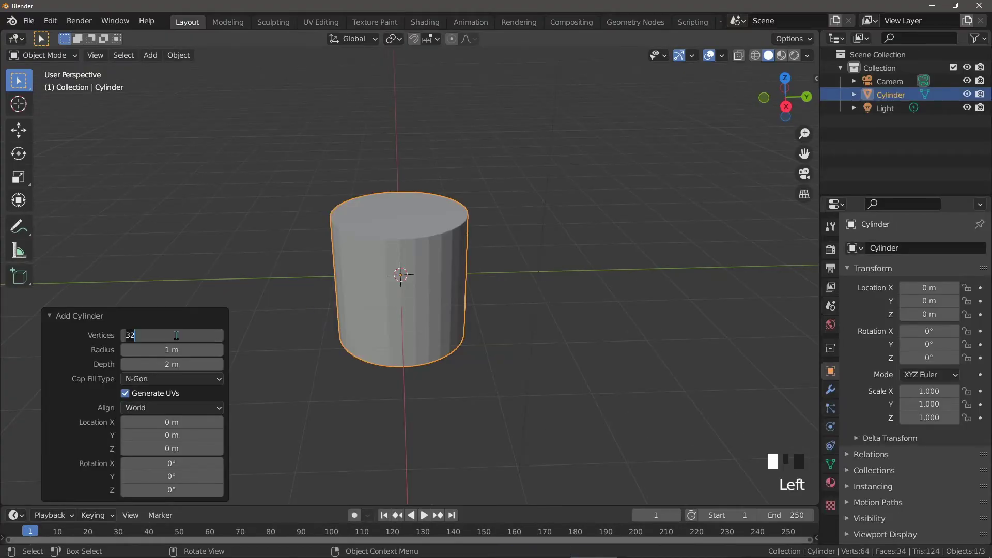
{"action": "type", "text": "8"}
{"action": "key", "text": "Return"}
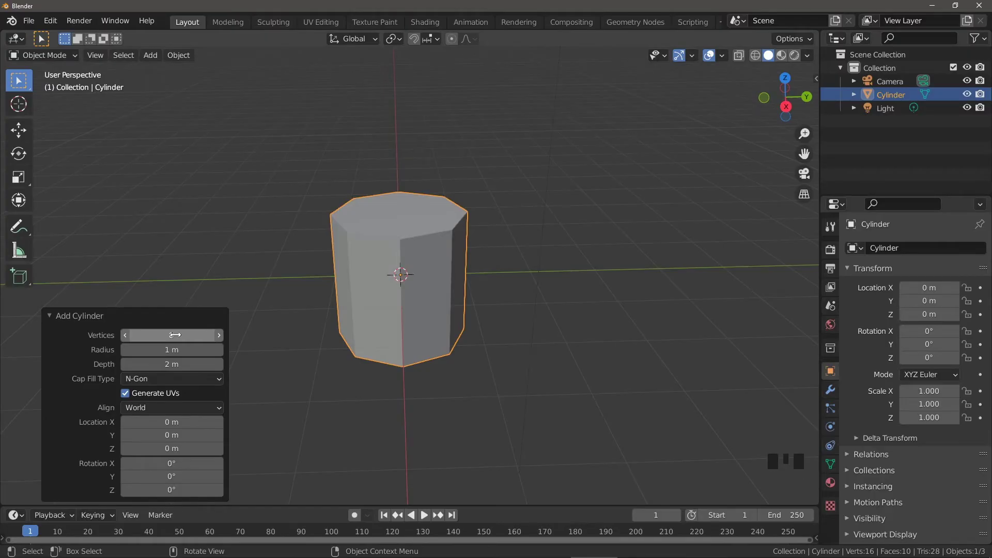
{"action": "left_click", "coordinate": [43, 55]}
{"action": "left_click", "coordinate": [44, 83]}
In face select mode, select the cylinder's top and bottom cap faces.
{"action": "middle_click_drag", "start_coordinate": [361, 310], "coordinate": [368, 247]}
{"action": "left_click", "coordinate": [346, 343]}
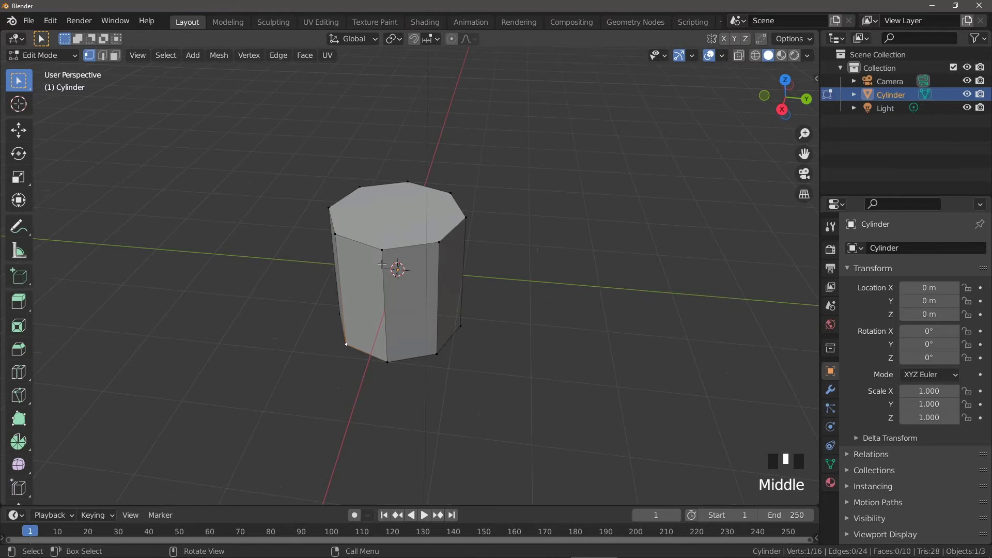
{"action": "left_click", "coordinate": [383, 253]}
{"action": "middle_click_drag", "start_coordinate": [387, 261], "coordinate": [366, 236]}
{"action": "scroll", "coordinate": [395, 261], "scroll_direction": "up", "scroll_amount": 2}
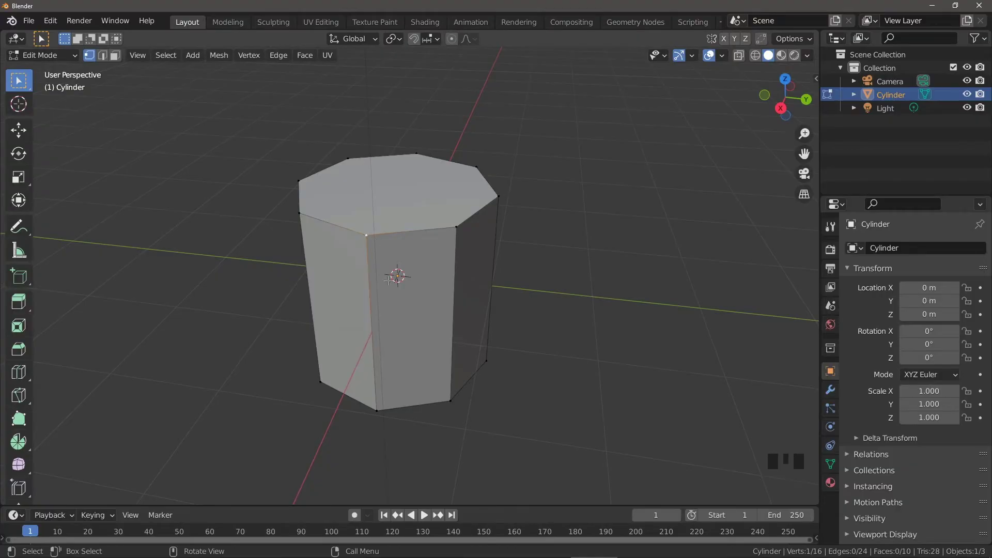
{"action": "middle_click_drag", "start_coordinate": [392, 311], "coordinate": [404, 192]}
{"action": "key", "text": "3"}
{"action": "left_click", "coordinate": [403, 191]}
{"action": "middle_click_drag", "start_coordinate": [421, 281], "coordinate": [418, 217]}
{"action": "left_click", "coordinate": [416, 333], "text": "shift"}
{"action": "middle_click_drag", "start_coordinate": [416, 332], "coordinate": [413, 341]}
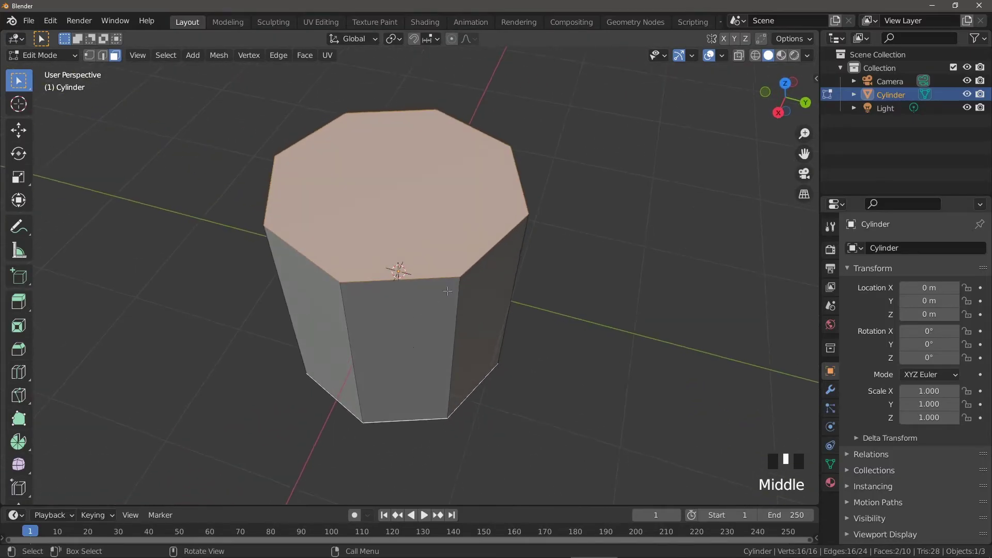
Inset both cap faces by 0.1 m.
{"action": "key", "text": "i"}
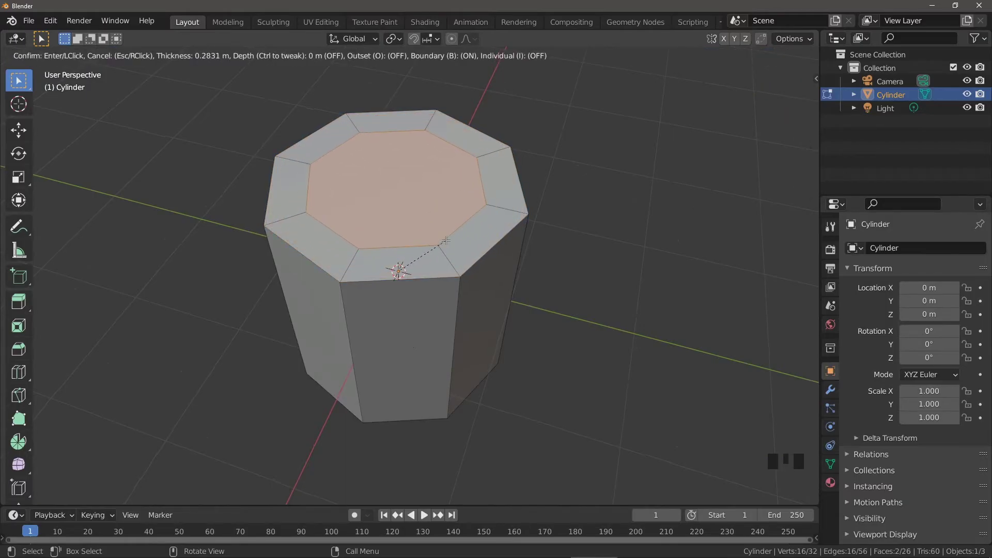
{"action": "type", "text": "0.1"}
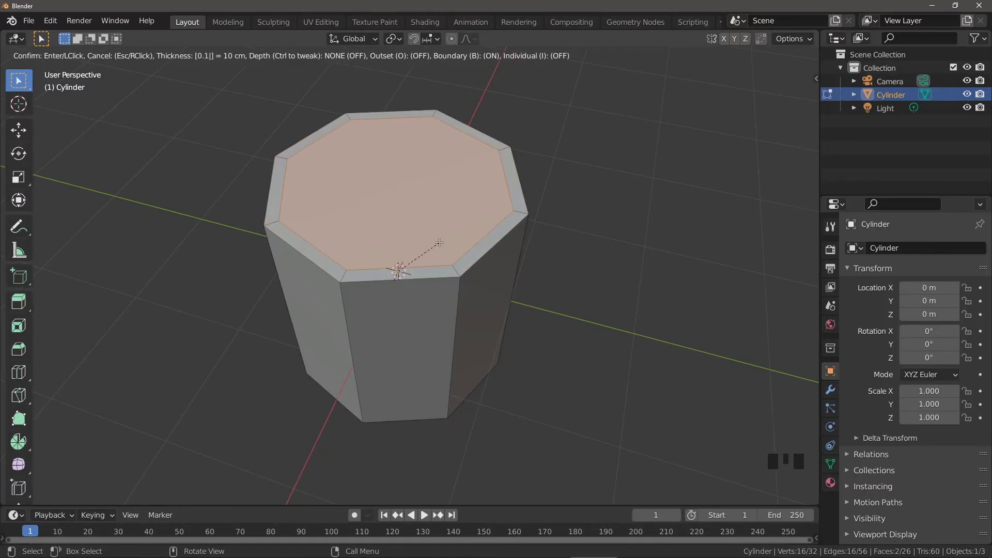
{"action": "key", "text": "Return"}
{"action": "middle_click_drag", "start_coordinate": [439, 243], "coordinate": [312, 252]}
In vertex mode, select the edge loop around the top rim.
{"action": "key", "text": "1"}
{"action": "left_click", "coordinate": [309, 253]}
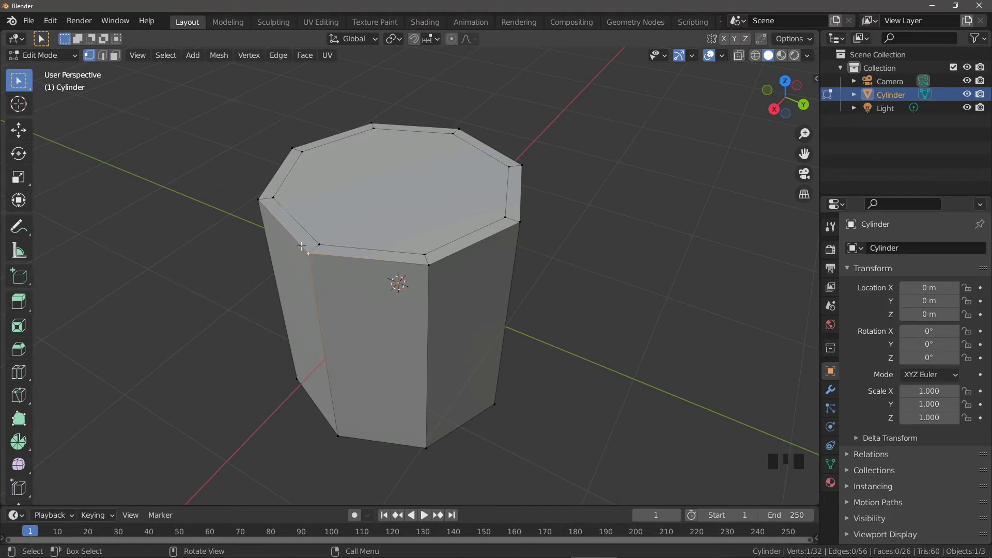
{"action": "left_click", "coordinate": [331, 245], "text": "alt"}
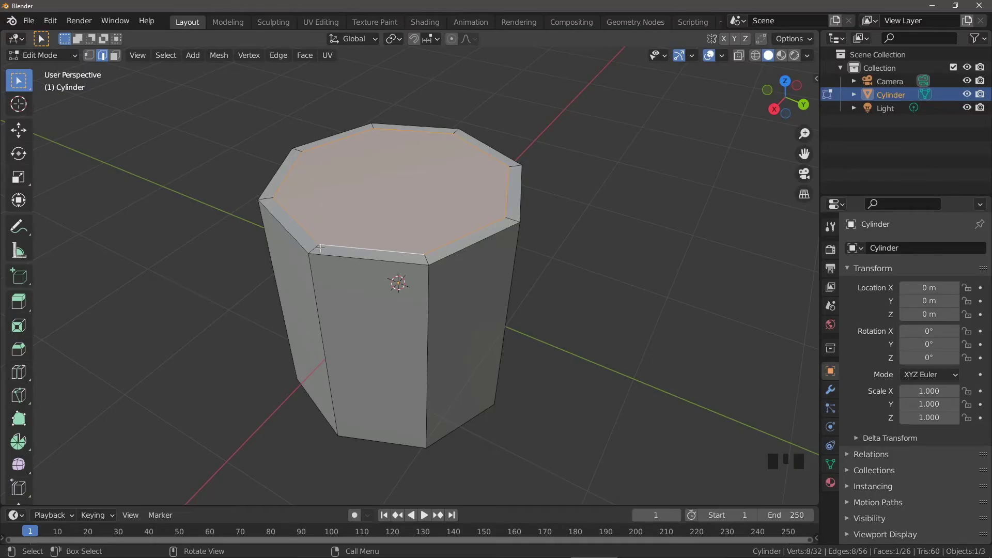
Reselect the top and bottom cap faces and inset them by 0.5 m.
{"action": "middle_click_drag", "start_coordinate": [338, 249], "coordinate": [361, 331]}
{"action": "key", "text": "3"}
{"action": "left_click", "coordinate": [369, 203]}
{"action": "left_click", "coordinate": [395, 186], "text": "shift"}
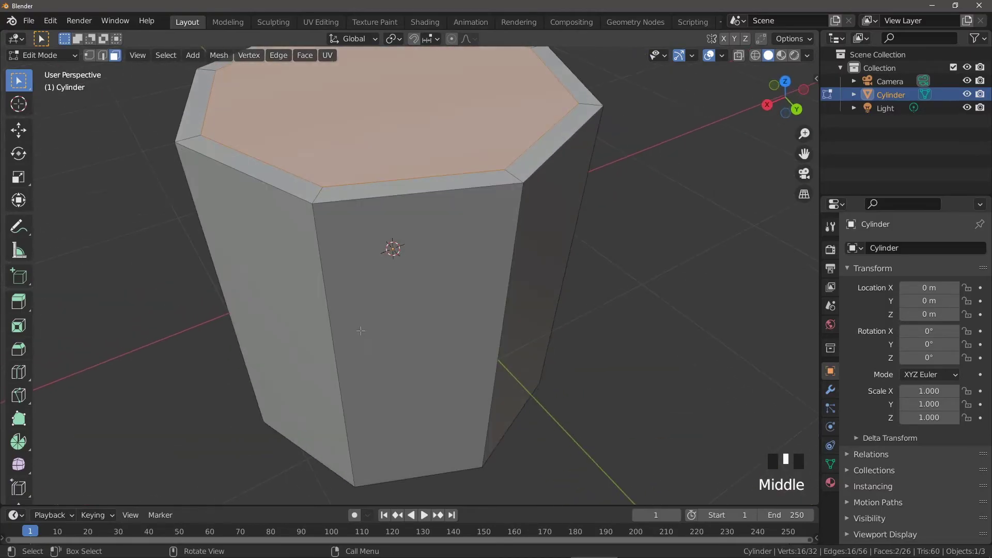
{"action": "scroll", "coordinate": [335, 277], "scroll_direction": "down", "scroll_amount": 2}
{"action": "middle_click_drag", "start_coordinate": [335, 277], "coordinate": [365, 309], "text": "shift"}
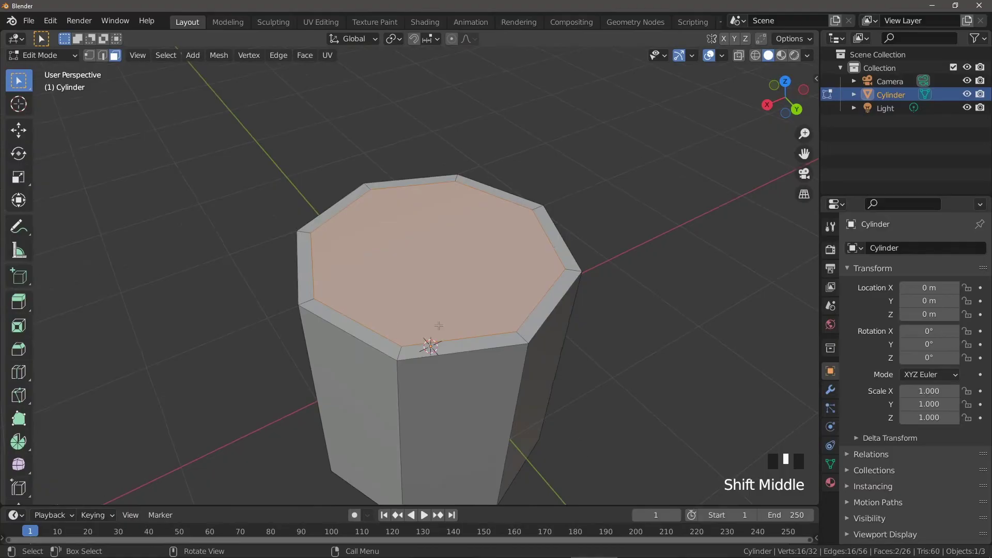
{"action": "type", "text": "i"}
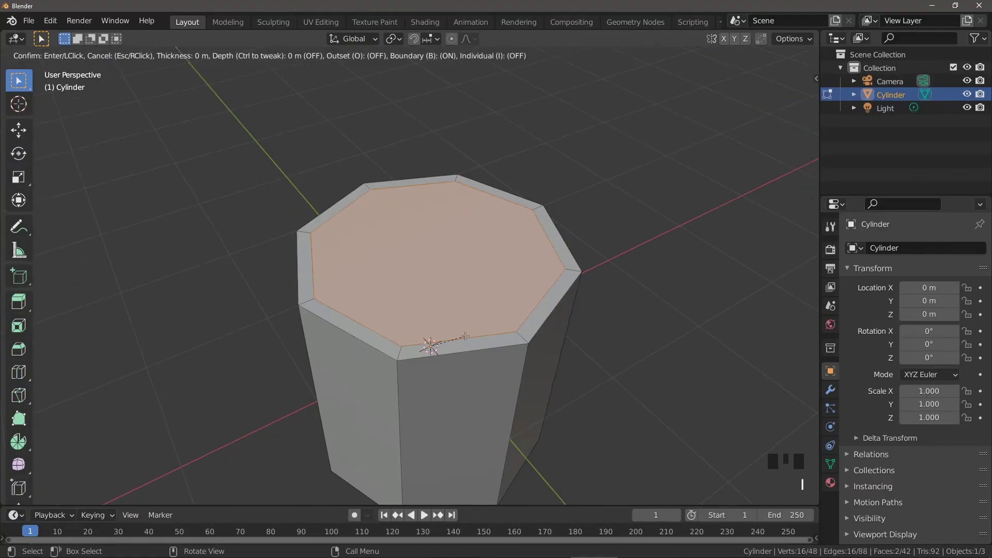
{"action": "type", "text": "0.5"}
{"action": "key", "text": "Return"}
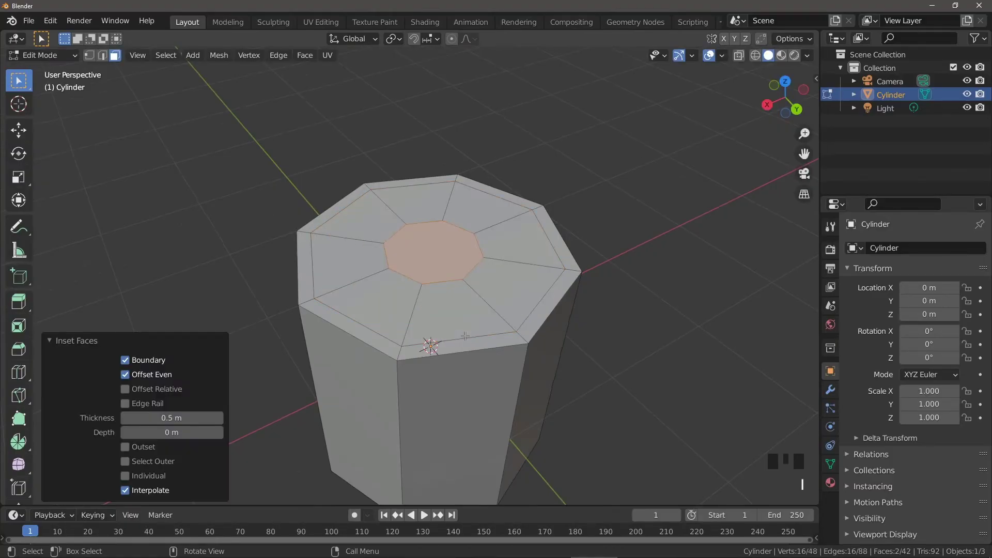
{"action": "middle_click_drag", "start_coordinate": [475, 384], "coordinate": [368, 331]}
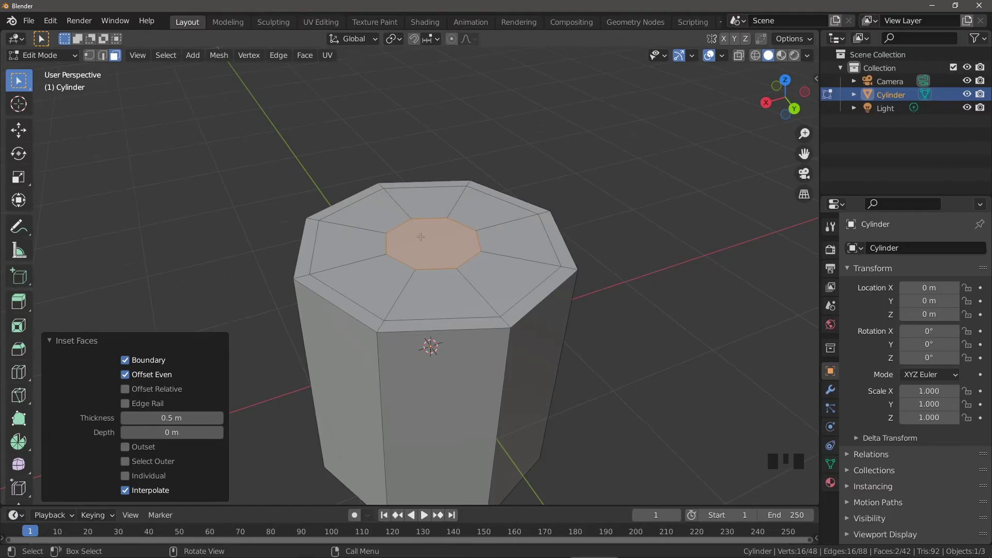
Delete the inset centre faces of both caps, leaving holes.
{"action": "key", "text": "Delete"}
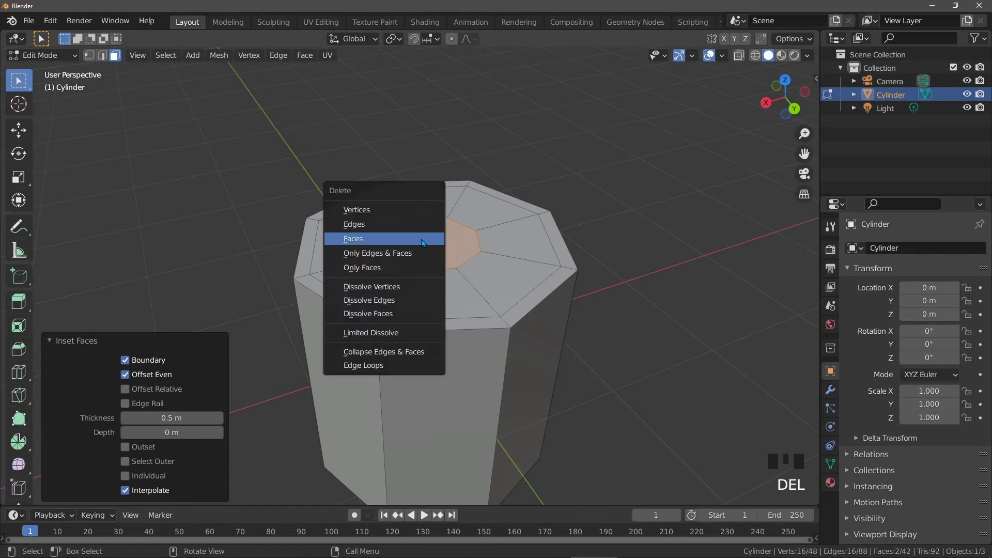
{"action": "left_click", "coordinate": [421, 240]}
{"action": "middle_click_drag", "start_coordinate": [420, 240], "coordinate": [424, 308]}
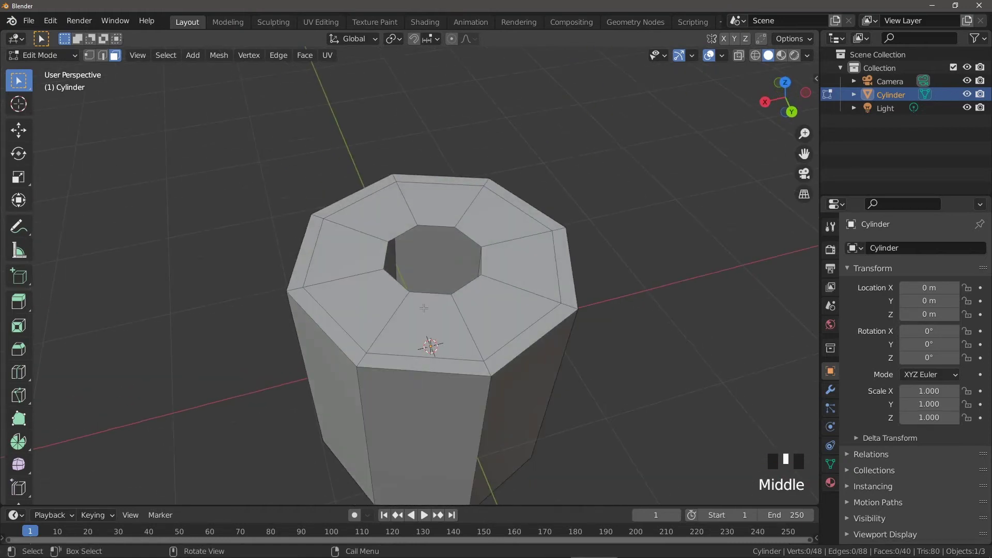
Grid-fill the top hole's edge loop with offset 1.
{"action": "key", "text": "2"}
{"action": "left_click", "coordinate": [431, 293], "text": "alt"}
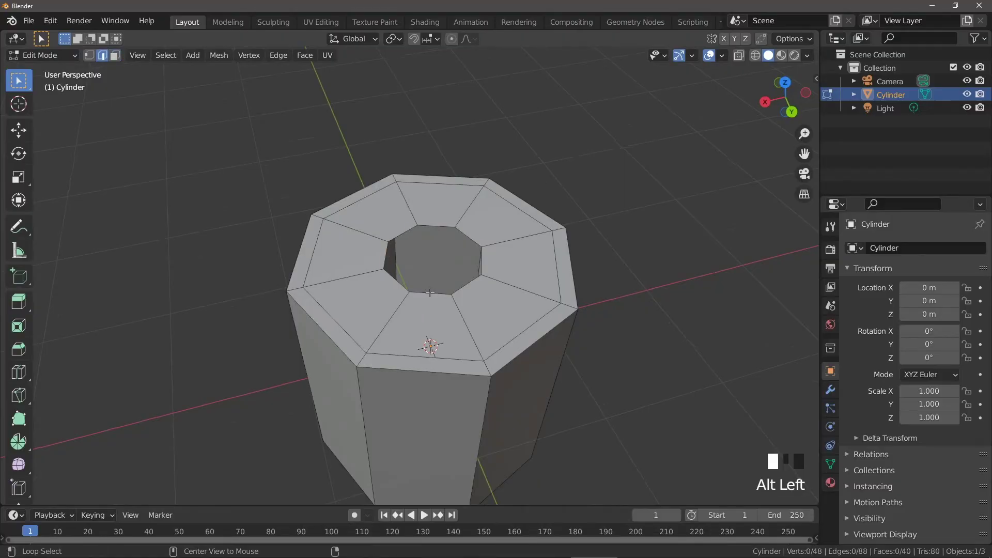
{"action": "left_click", "coordinate": [305, 56]}
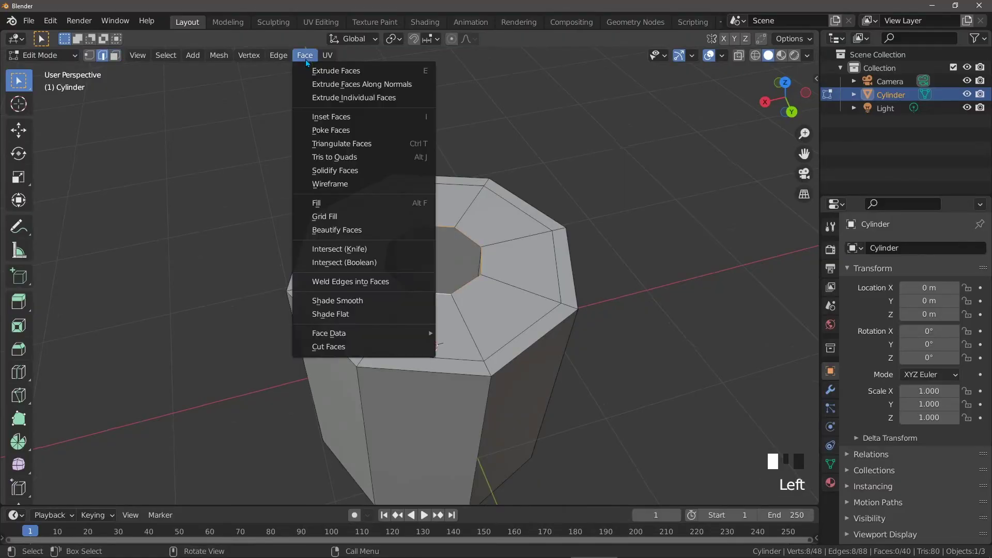
{"action": "left_click", "coordinate": [341, 217]}
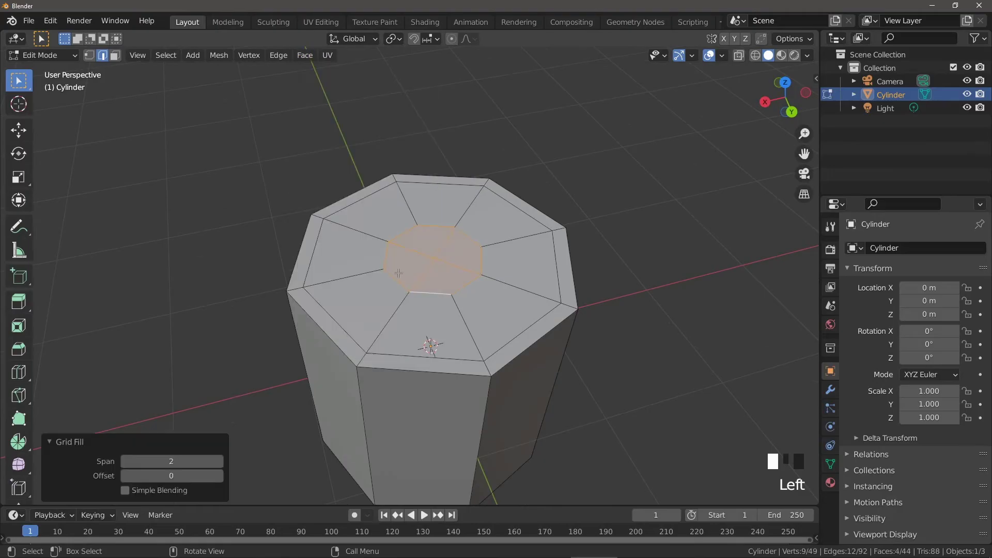
{"action": "middle_click_drag", "start_coordinate": [410, 299], "coordinate": [441, 385]}
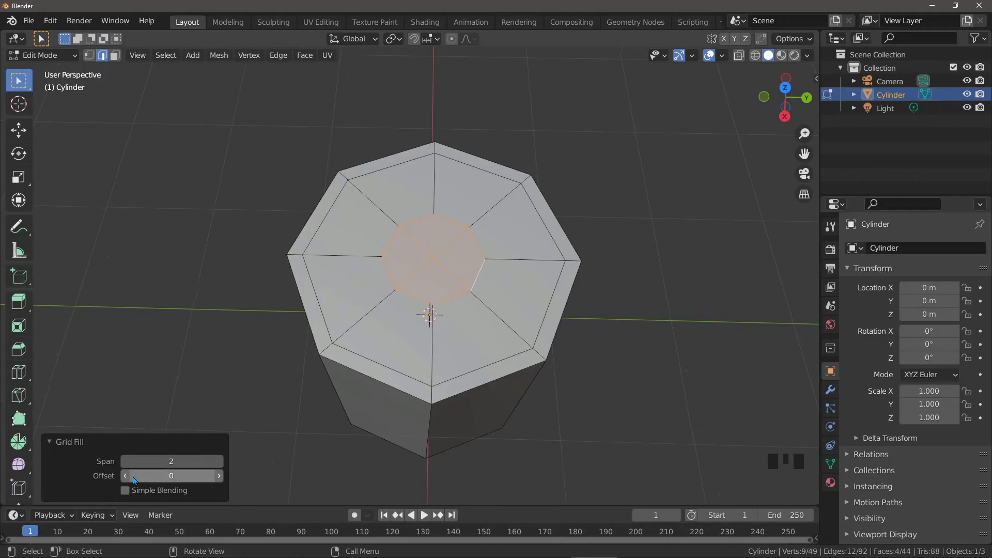
{"action": "left_click", "coordinate": [219, 476]}
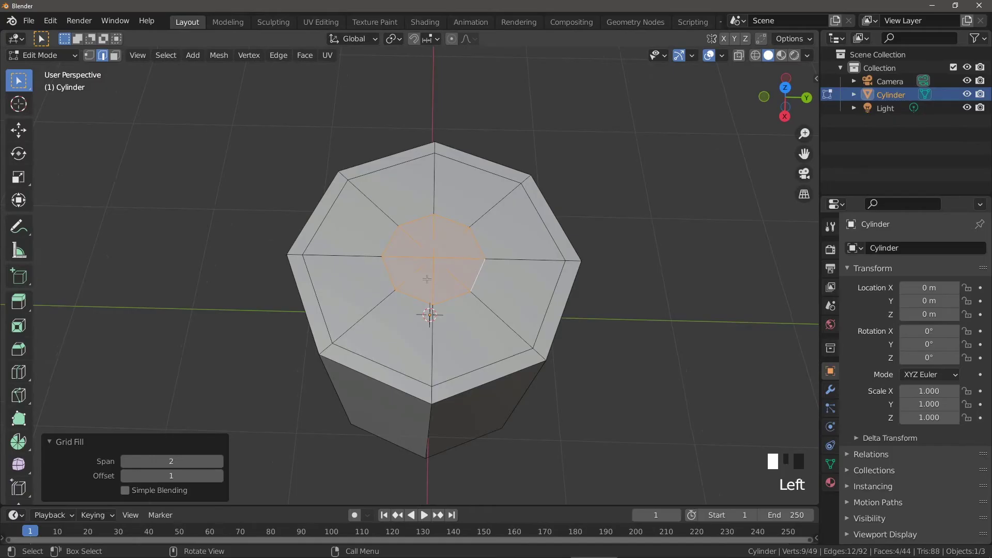
{"action": "middle_click_drag", "start_coordinate": [442, 323], "coordinate": [414, 359]}
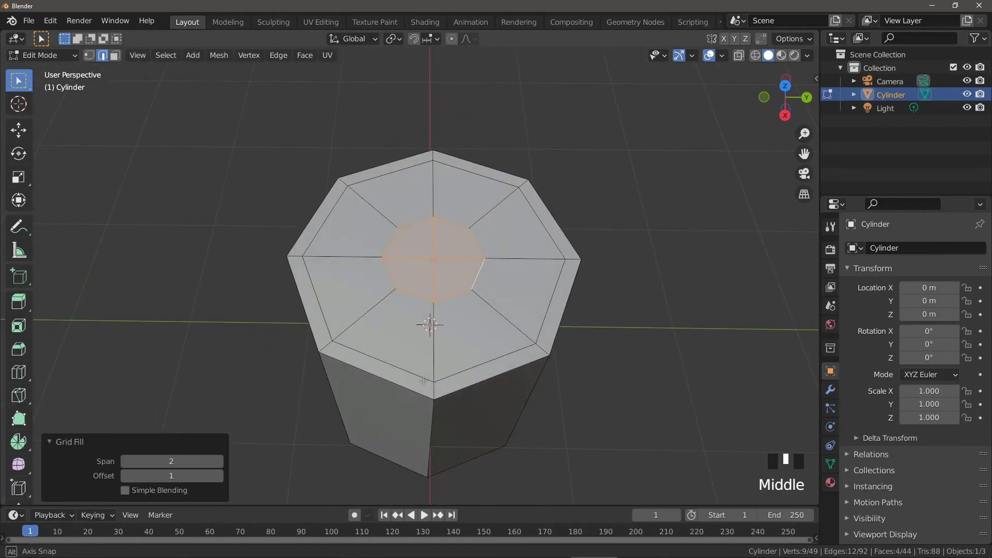
{"action": "middle_click_drag", "start_coordinate": [436, 286], "coordinate": [443, 316]}
{"action": "middle_click_drag", "start_coordinate": [444, 486], "coordinate": [469, 231], "text": "shift"}
Select the bottom hole's edge loop and grid-fill it with offset 1.
{"action": "left_click", "coordinate": [470, 227], "text": "alt"}
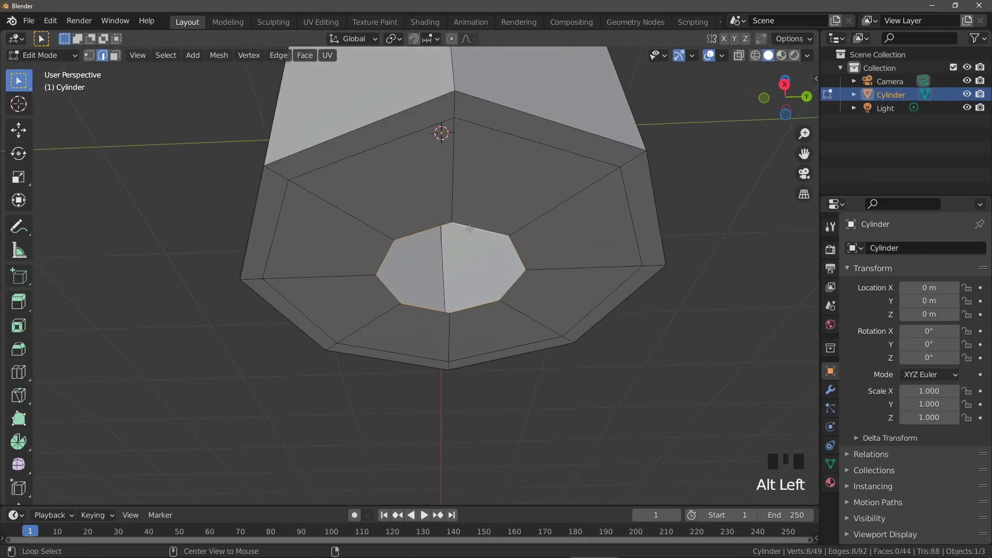
{"action": "left_click", "coordinate": [305, 54]}
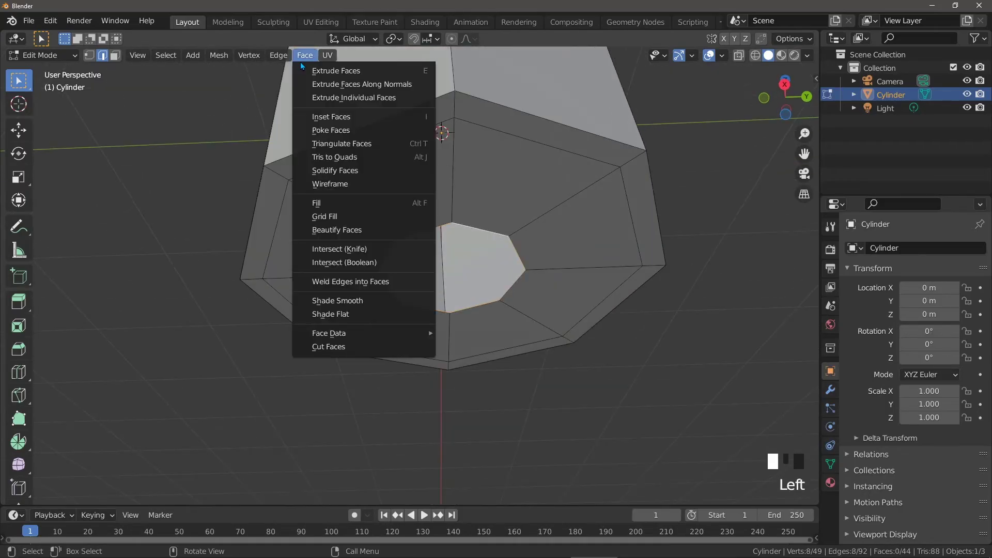
{"action": "left_click", "coordinate": [336, 220]}
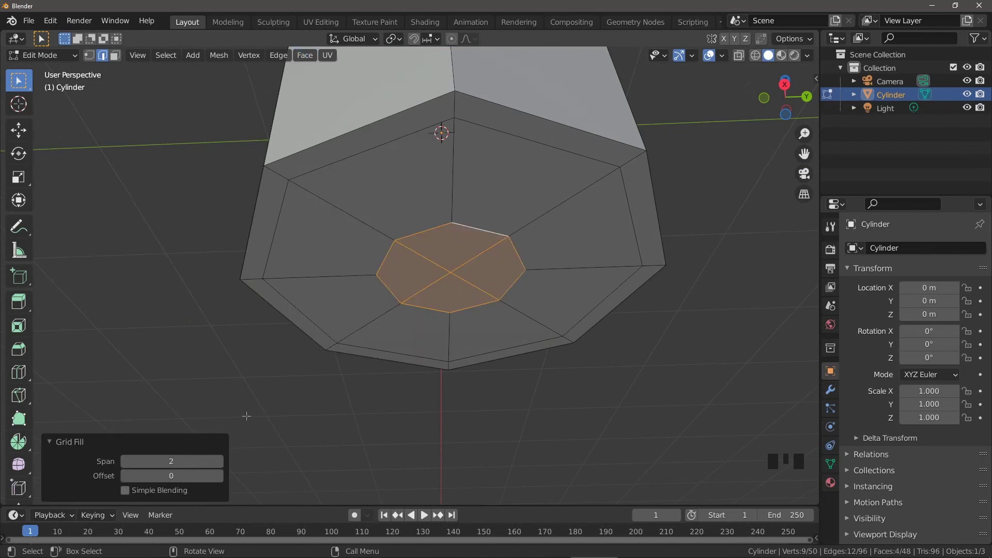
{"action": "left_click", "coordinate": [218, 476]}
{"action": "middle_click_drag", "start_coordinate": [455, 211], "coordinate": [424, 282]}
{"action": "scroll", "coordinate": [425, 283], "scroll_direction": "down", "scroll_amount": 3}
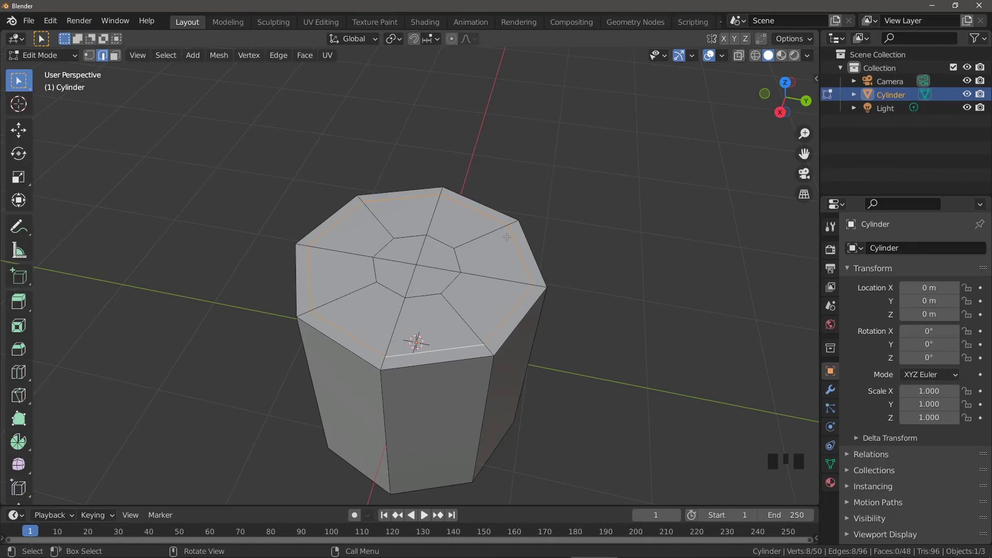
Mark the top cap's rim edge loop as a seam.
{"action": "left_click", "coordinate": [587, 193]}
{"action": "left_click", "coordinate": [518, 245], "text": "alt"}
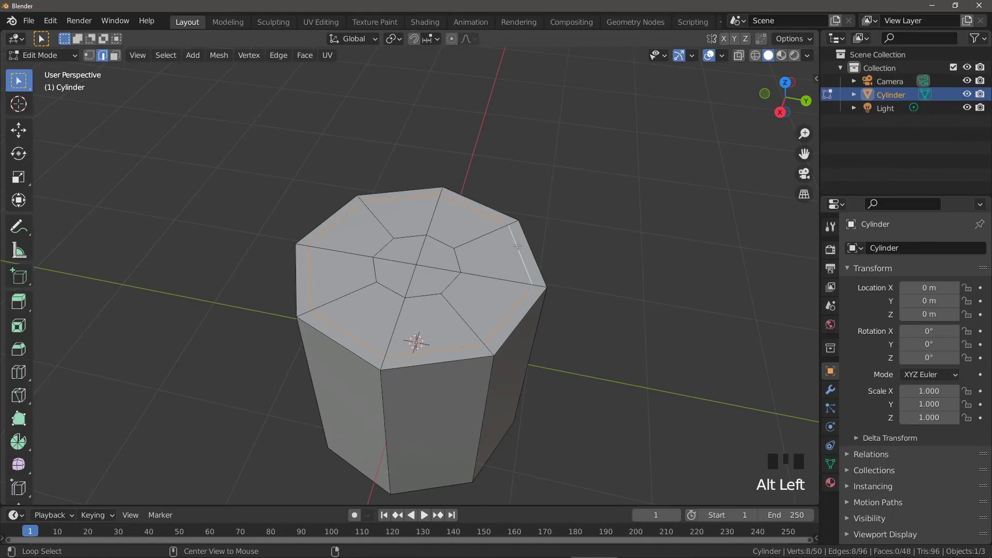
{"action": "right_click", "coordinate": [566, 207]}
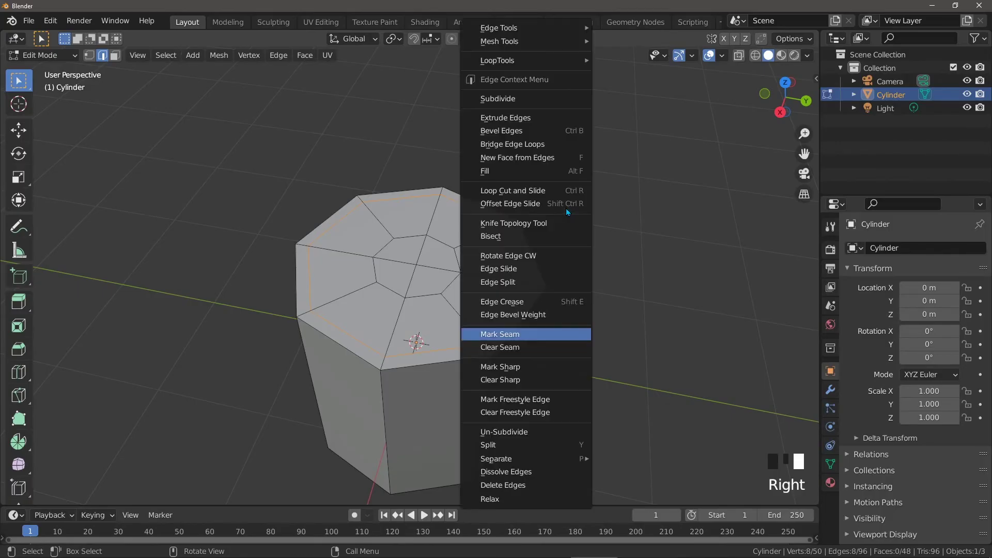
{"action": "left_click", "coordinate": [519, 337]}
{"action": "left_click", "coordinate": [586, 307]}
{"action": "middle_click_drag", "start_coordinate": [540, 319], "coordinate": [532, 292]}
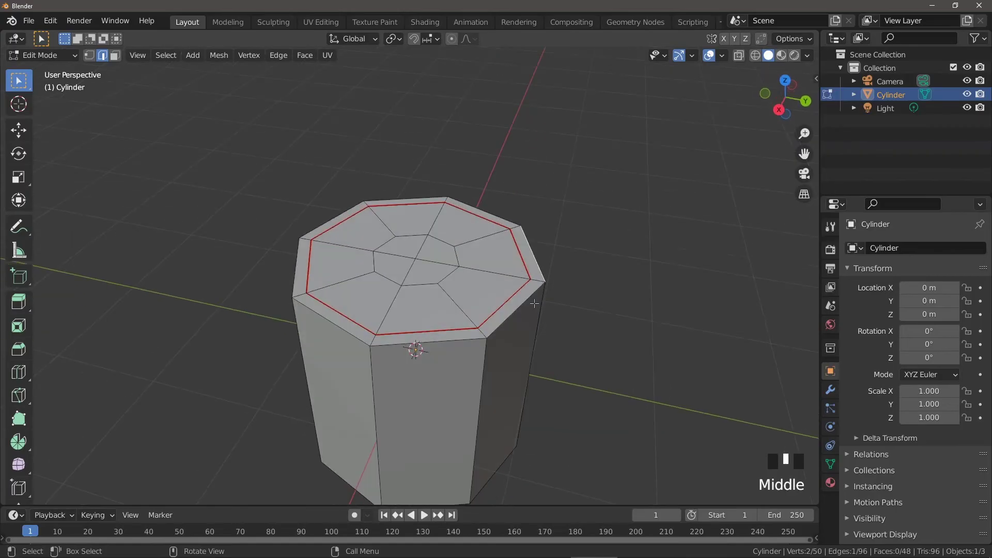
{"action": "middle_click_drag", "start_coordinate": [535, 303], "coordinate": [498, 149], "text": "shift"}
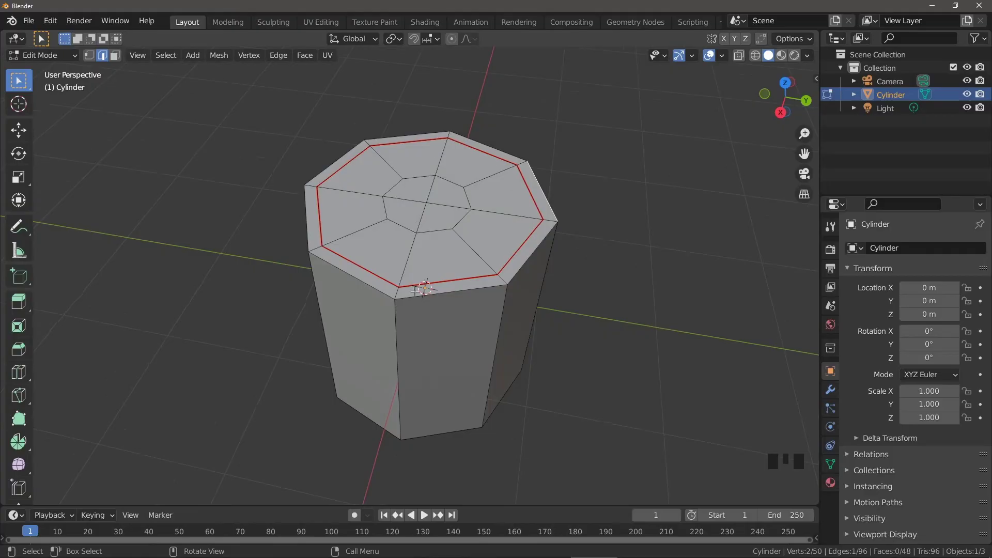
Mark the bottom cap's rim edge loop as a seam too.
{"action": "middle_click_drag", "start_coordinate": [416, 291], "coordinate": [432, 270]}
{"action": "left_click", "coordinate": [470, 266]}
{"action": "left_click", "coordinate": [470, 266], "text": "alt"}
{"action": "right_click", "coordinate": [615, 206]}
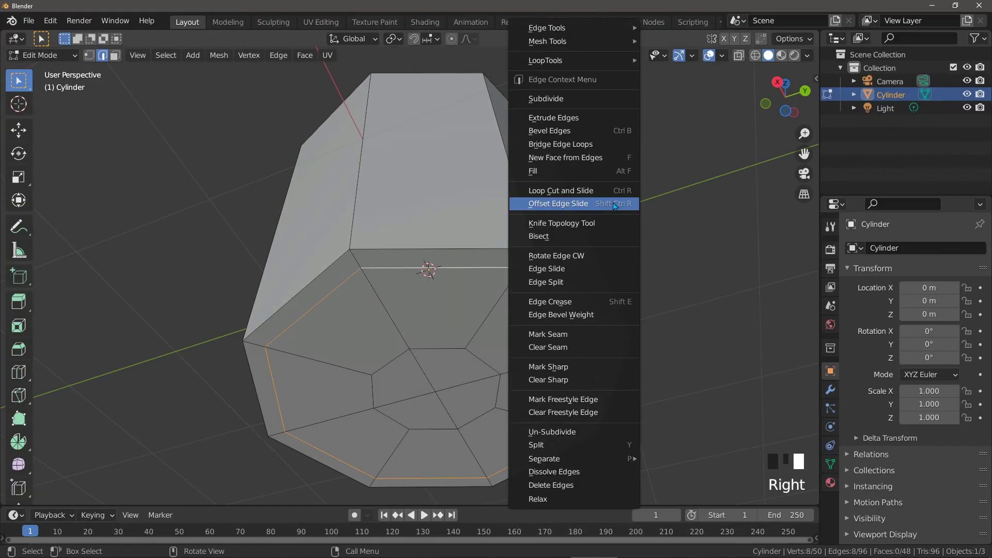
{"action": "left_click", "coordinate": [566, 336]}
{"action": "left_click", "coordinate": [615, 245]}
{"action": "middle_click_drag", "start_coordinate": [521, 251], "coordinate": [437, 182]}
{"action": "scroll", "coordinate": [430, 264], "scroll_direction": "down", "scroll_amount": 2}
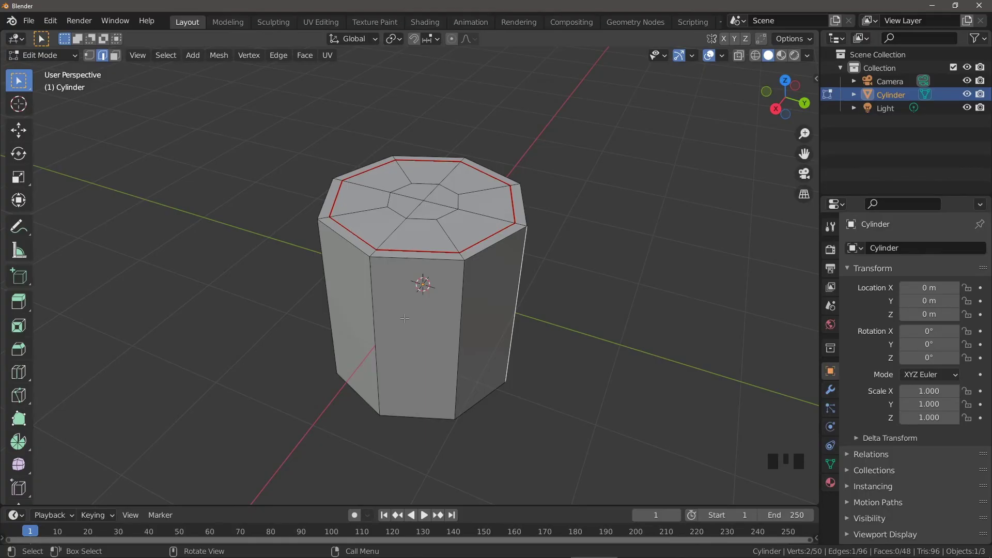
Select the ring of eight side faces and inset them by 0.1 m.
{"action": "key", "text": "3"}
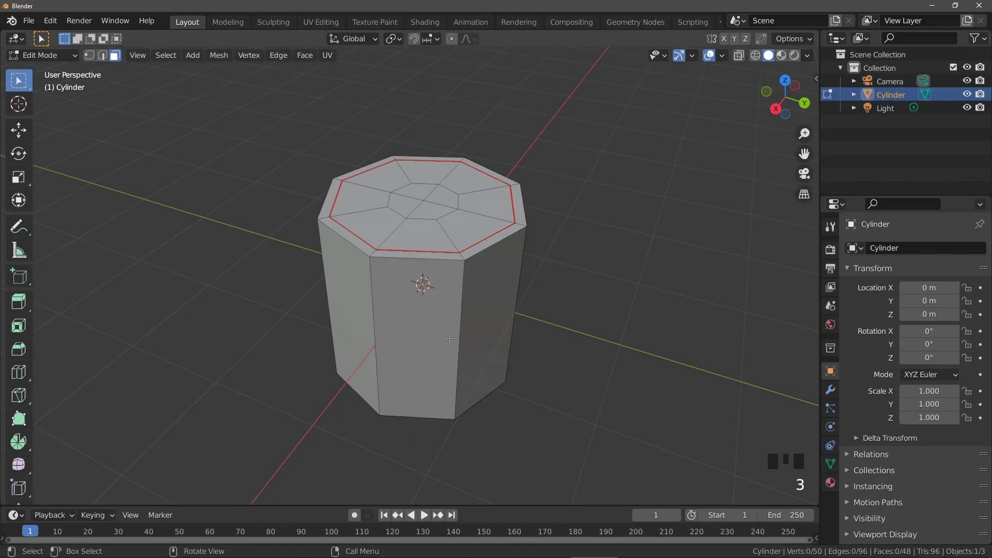
{"action": "left_click", "coordinate": [372, 315], "text": "alt"}
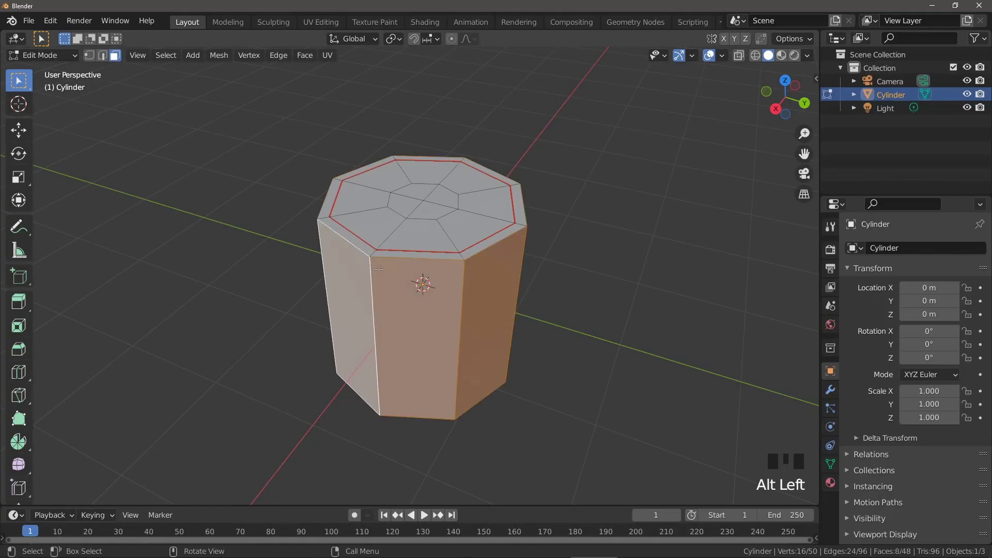
{"action": "middle_click_drag", "start_coordinate": [388, 307], "coordinate": [425, 307]}
{"action": "key", "text": "i"}
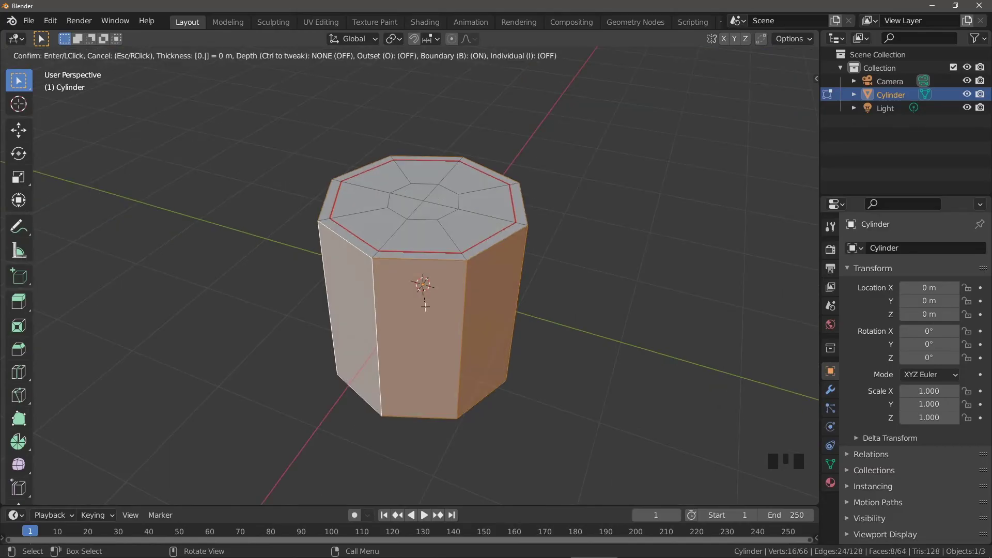
{"action": "type", "text": "0.1"}
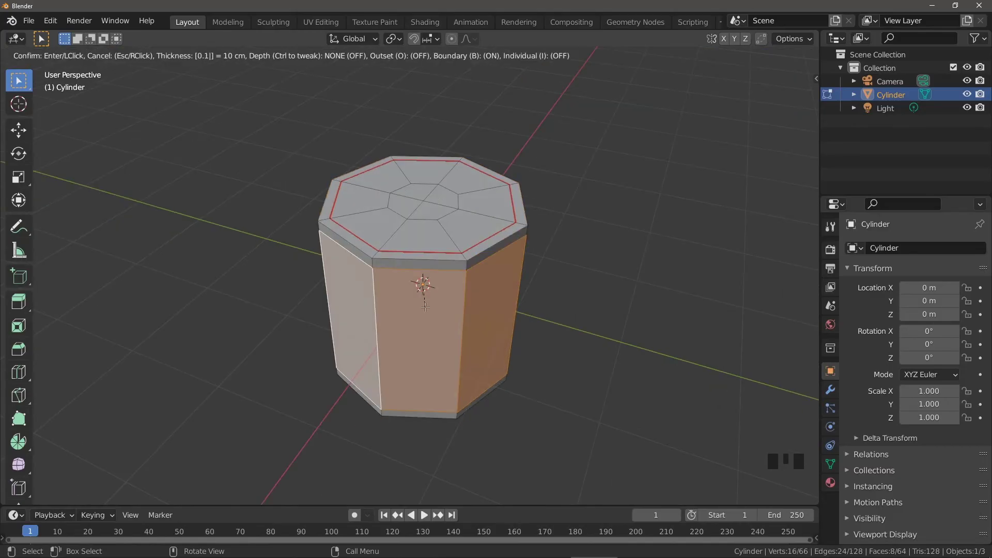
{"action": "key", "text": "Return"}
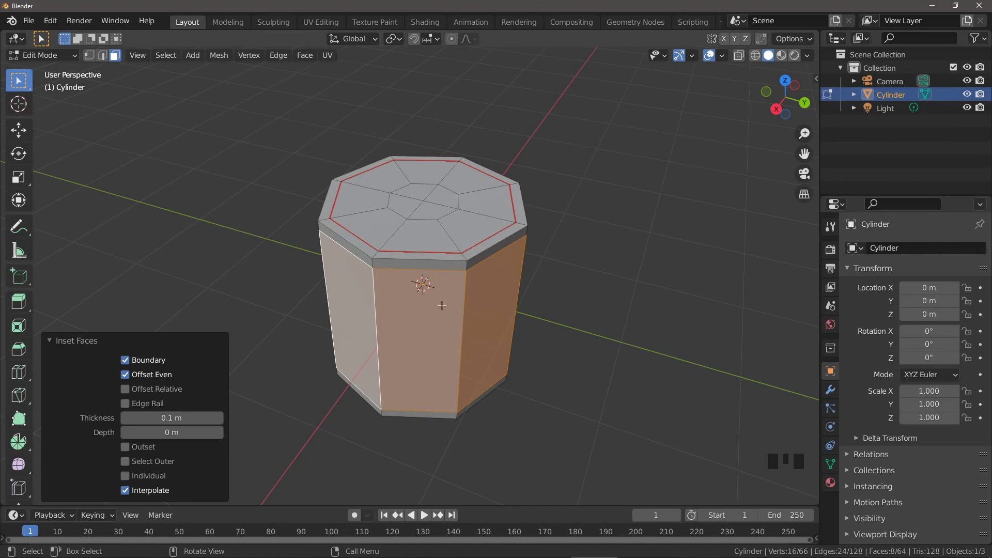
{"action": "key", "text": "2"}
{"action": "left_click", "coordinate": [368, 258], "text": "alt"}
Mark the edge loops bounding the top and bottom side bands as seams.
{"action": "left_click", "coordinate": [413, 413], "text": "alt+shift"}
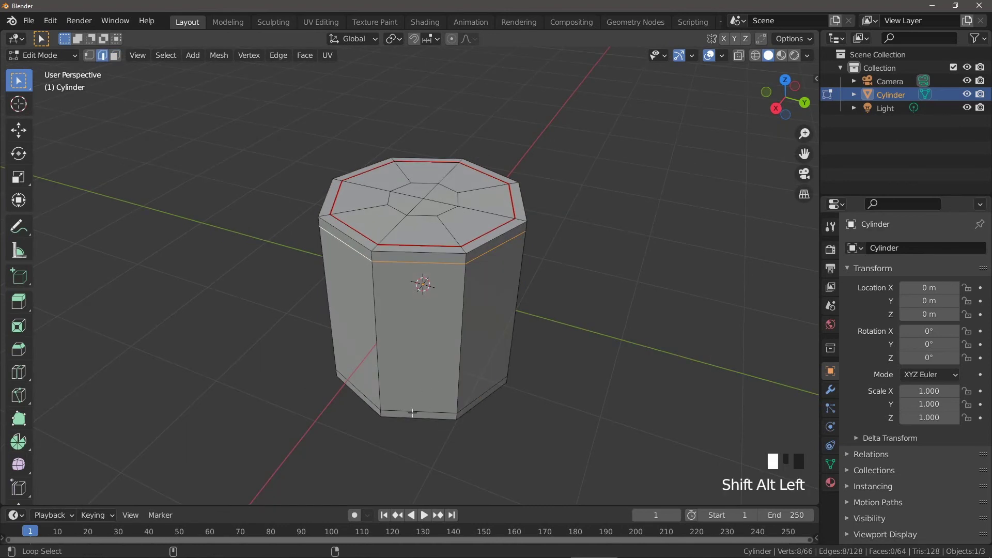
{"action": "middle_click_drag", "start_coordinate": [413, 413], "coordinate": [346, 330]}
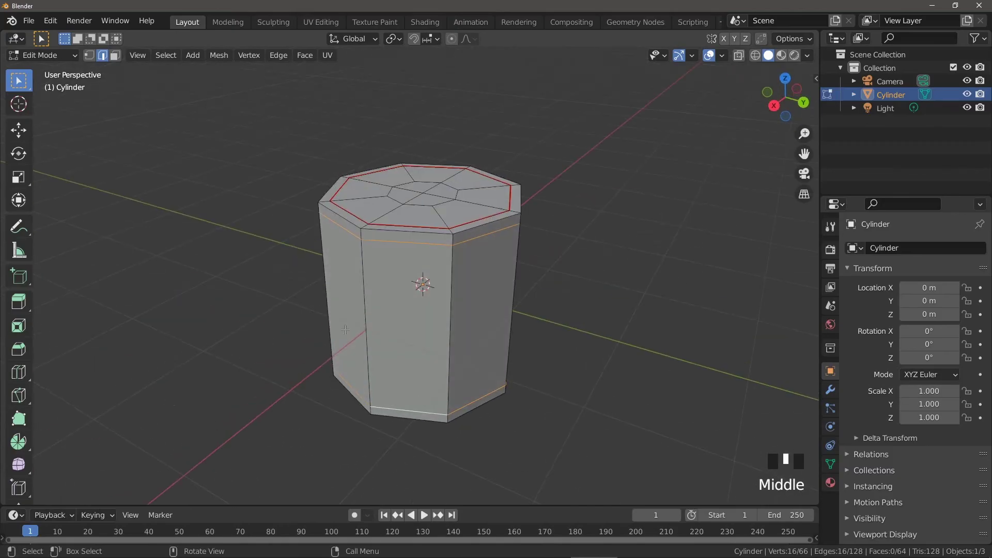
{"action": "right_click", "coordinate": [240, 262]}
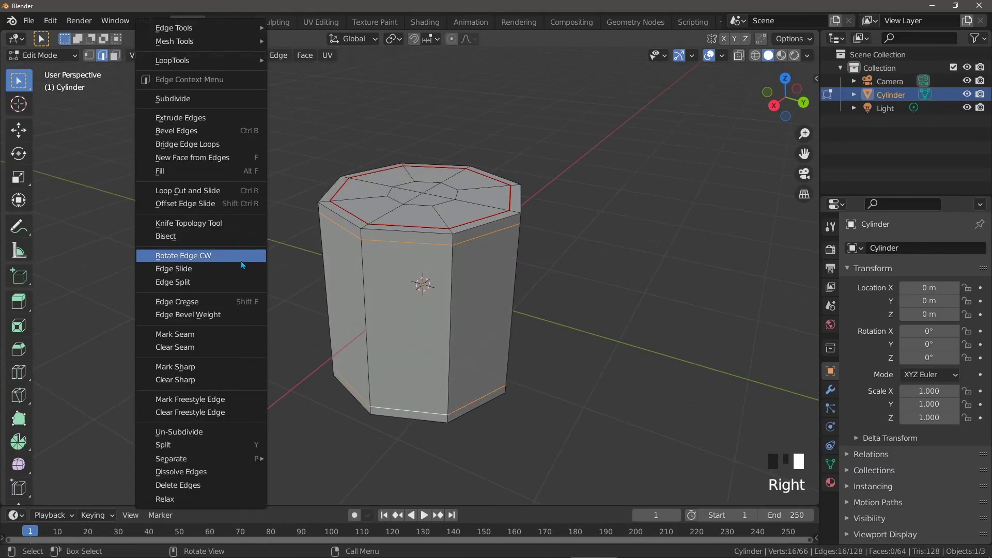
{"action": "left_click", "coordinate": [222, 335]}
{"action": "left_click", "coordinate": [517, 323]}
{"action": "middle_click_drag", "start_coordinate": [453, 319], "coordinate": [399, 239]}
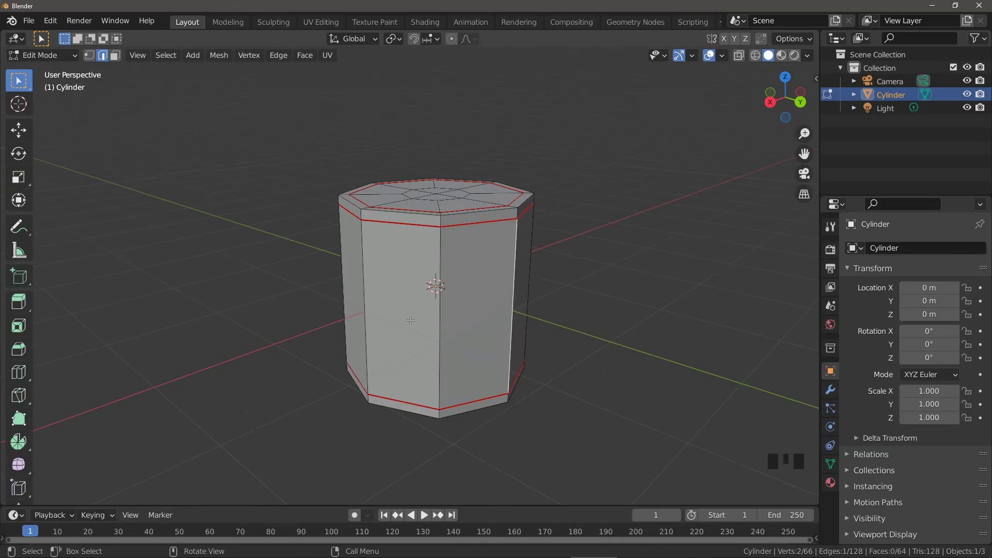
Add a centred loop cut around the cylinder's sides, then deselect all.
{"action": "key", "text": "ctrl"}
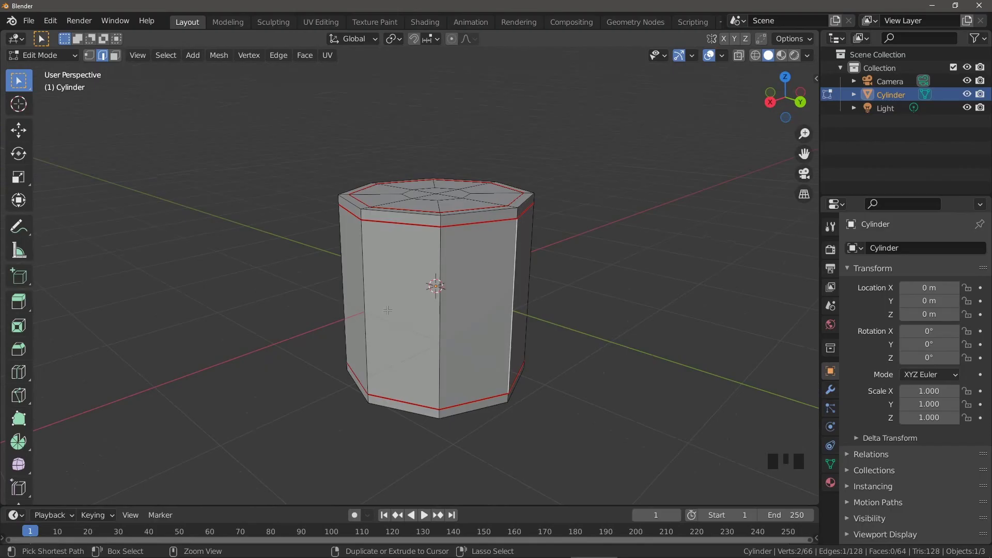
{"action": "key", "text": "ctrl+r"}
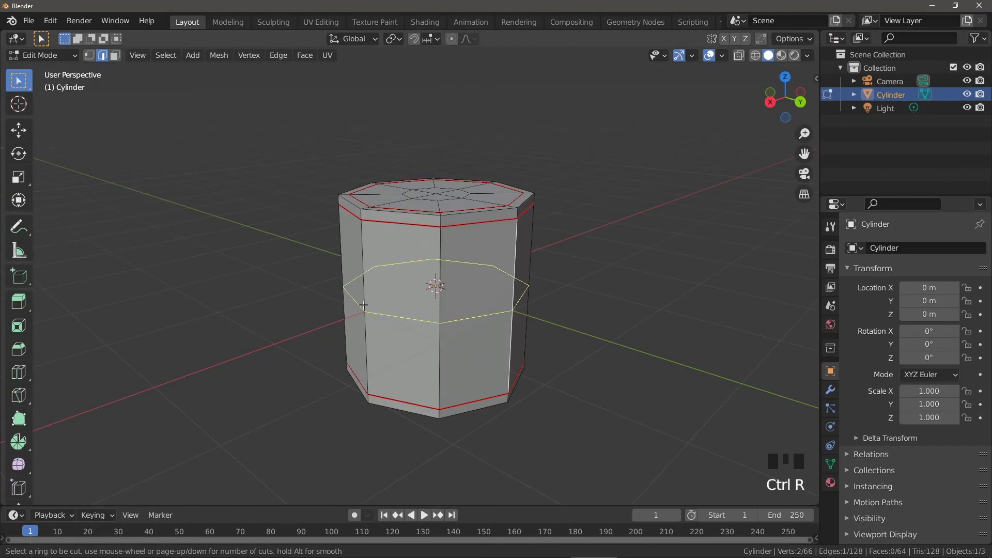
{"action": "left_click", "coordinate": [363, 306]}
{"action": "right_click", "coordinate": [421, 309]}
{"action": "middle_click_drag", "start_coordinate": [421, 309], "coordinate": [518, 284]}
{"action": "key", "text": "alt+a"}
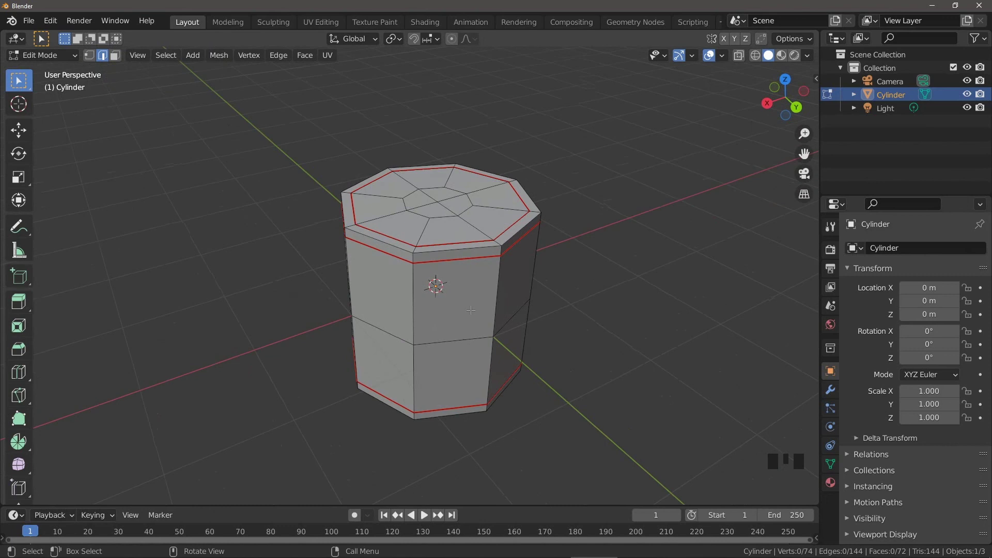
In Object Mode, add a level 3 subdivision to round the cylinder.
{"action": "key", "text": "Tab"}
{"action": "key", "text": "ctrl+3"}
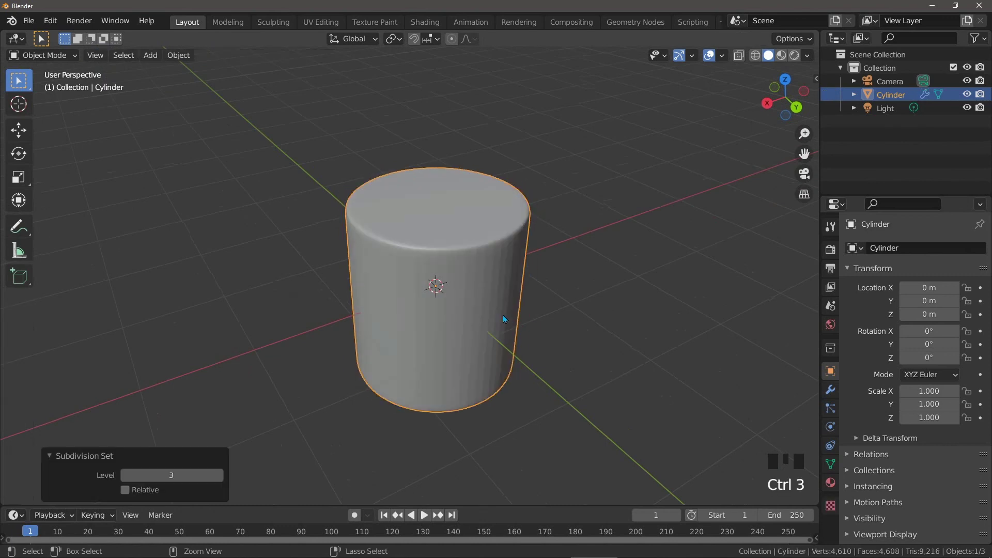
{"action": "right_click", "coordinate": [406, 282]}
{"action": "middle_click_drag", "start_coordinate": [407, 283], "coordinate": [477, 290]}
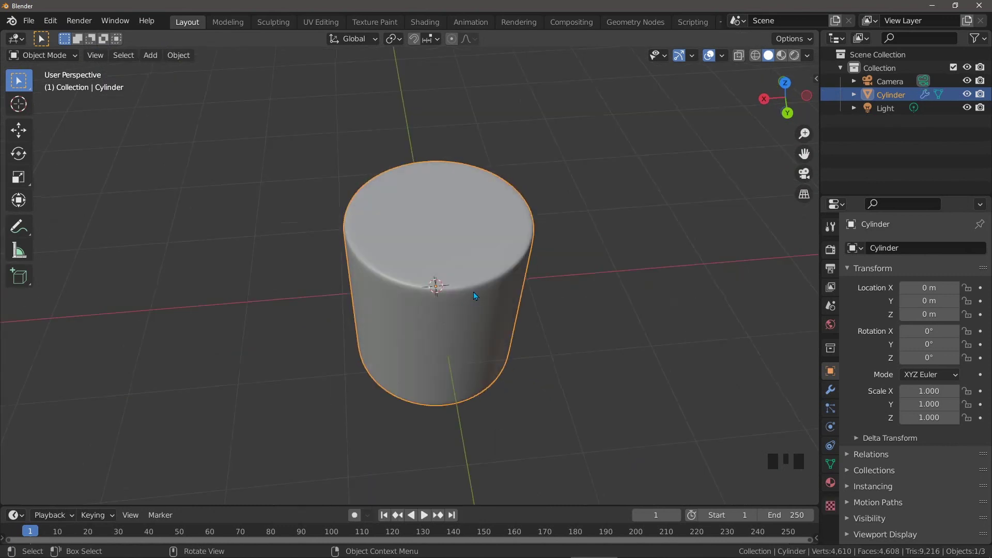
{"action": "middle_click_drag", "start_coordinate": [417, 309], "coordinate": [398, 295]}
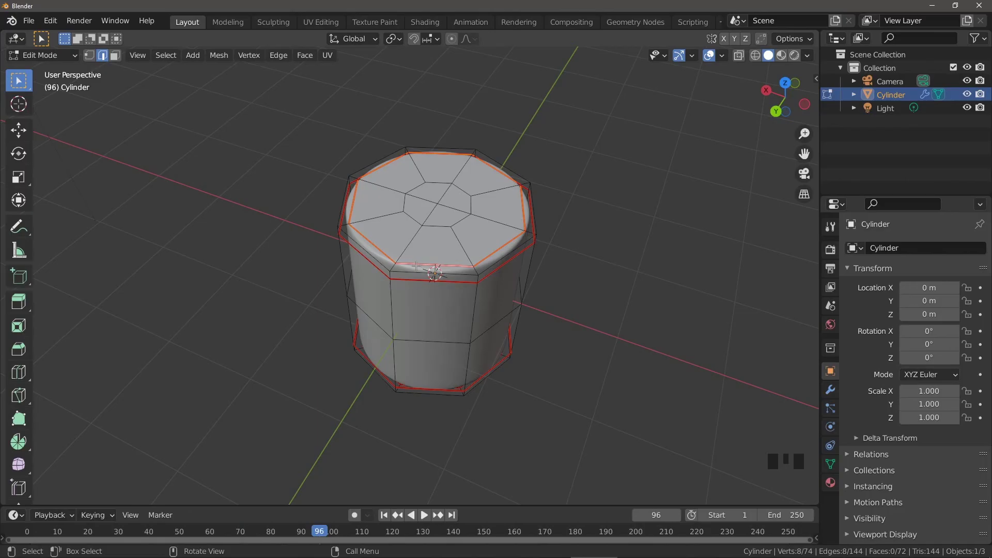
Slide the side edge loops into new positions, the first at factor 0.331.
{"action": "key", "text": "g"}
{"action": "key", "text": "g"}
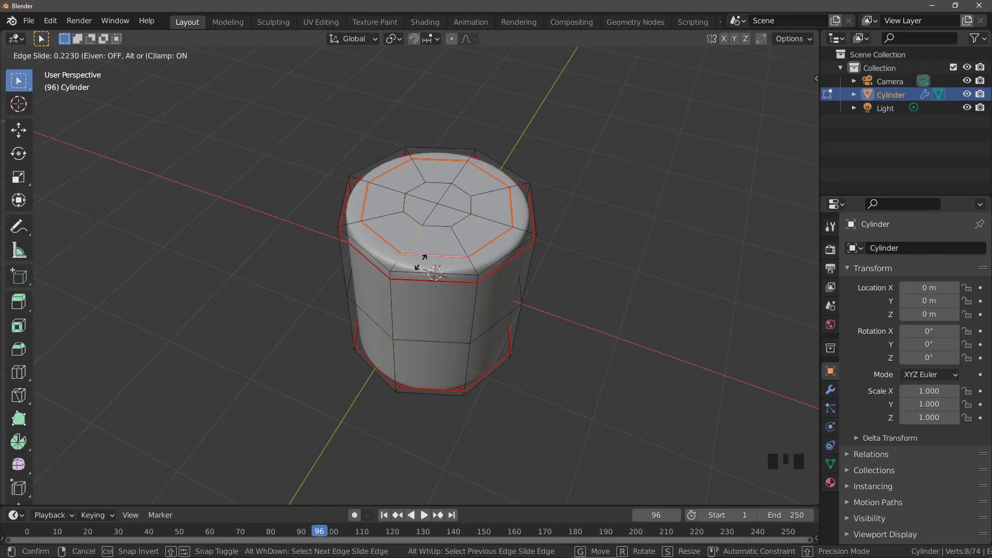
{"action": "left_click", "coordinate": [402, 279]}
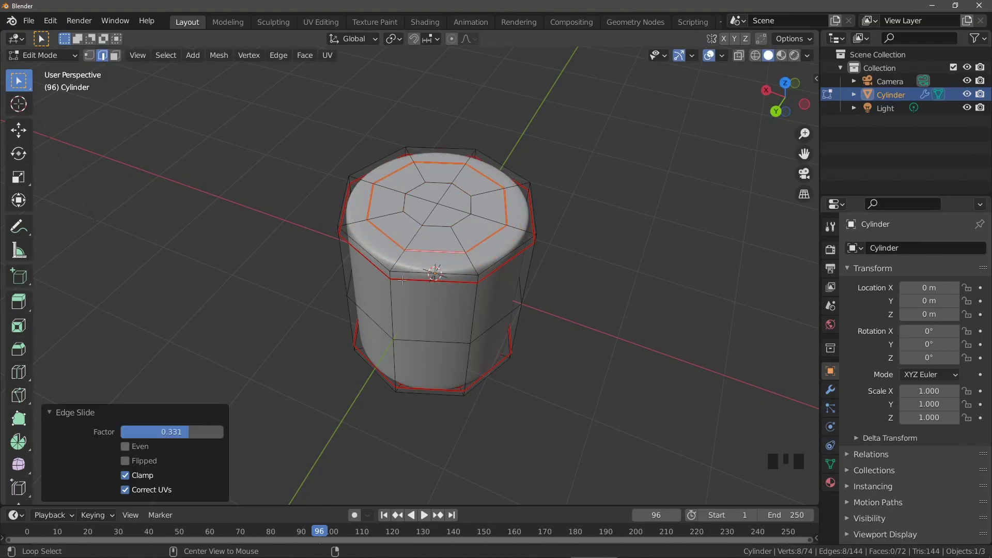
{"action": "triple_click", "coordinate": [402, 279], "text": "alt"}
{"action": "key", "text": "g"}
{"action": "key", "text": "g"}
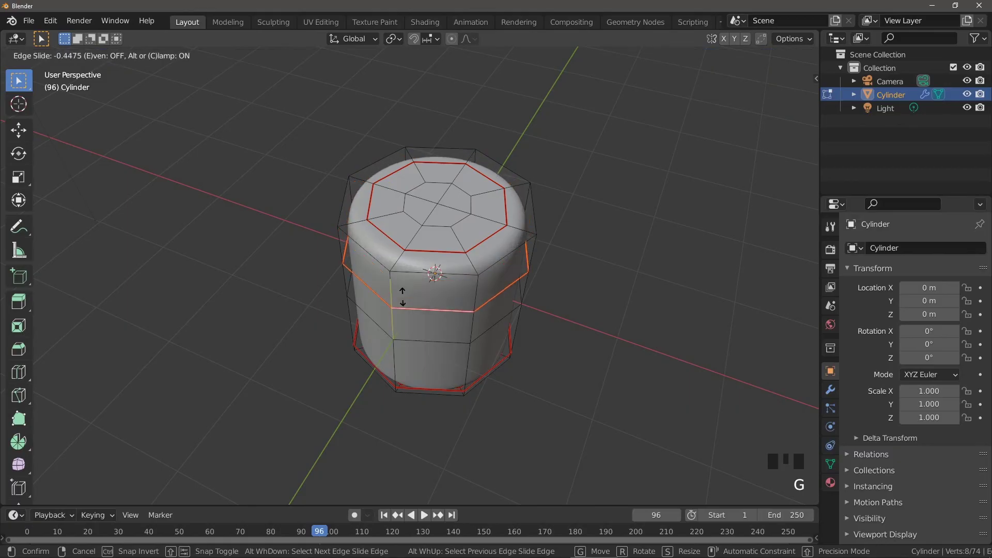
{"action": "left_click", "coordinate": [406, 309]}
{"action": "middle_click_drag", "start_coordinate": [406, 309], "coordinate": [435, 303]}
Delete the cylinder and add a 32-vertex cone, radius 1 m, depth 2 m.
{"action": "key", "text": "Tab"}
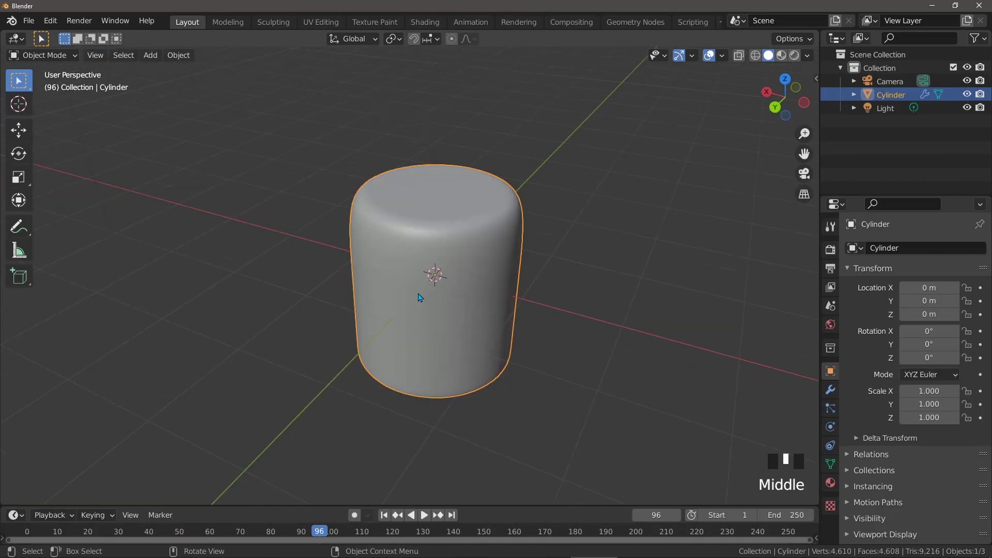
{"action": "key", "text": "Delete"}
{"action": "key", "text": "shift+a"}
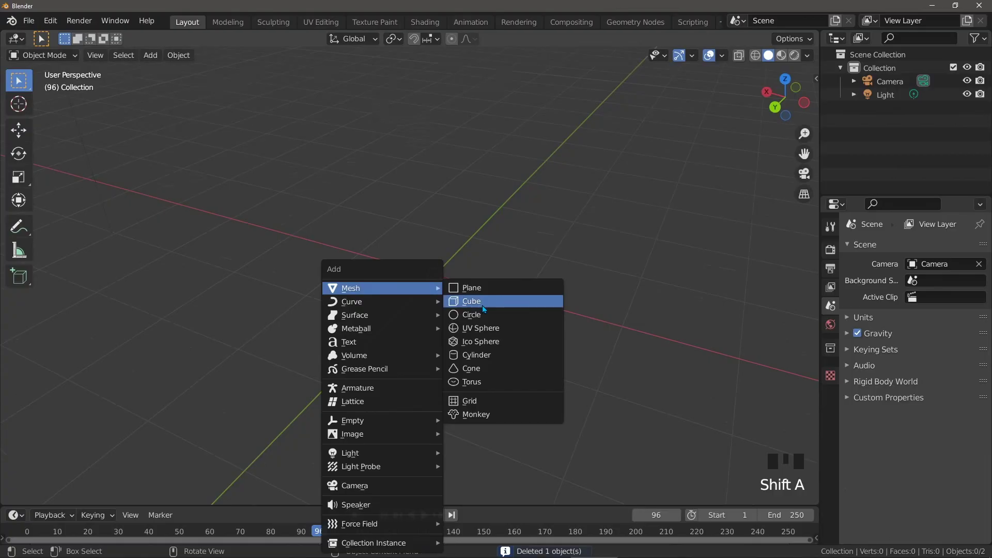
{"action": "left_click", "coordinate": [479, 368]}
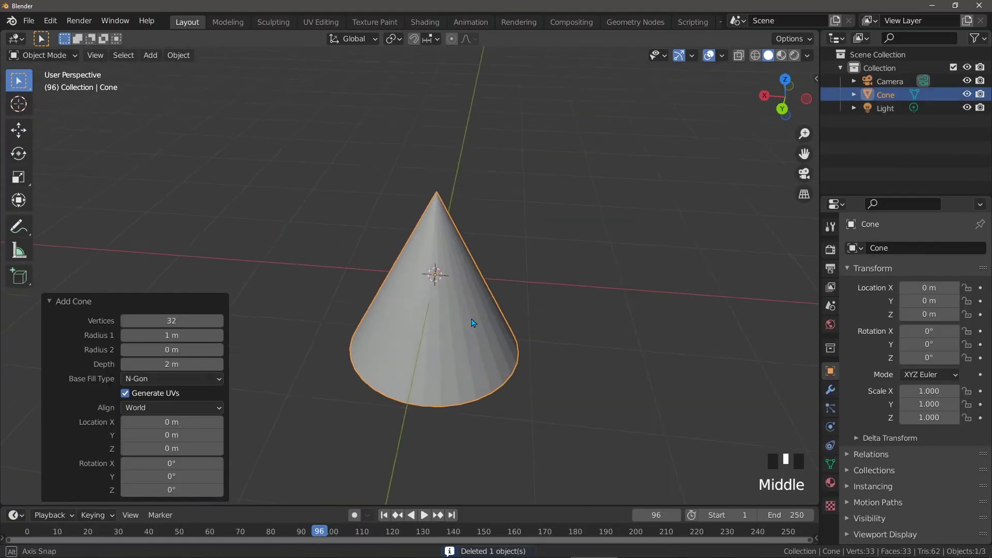